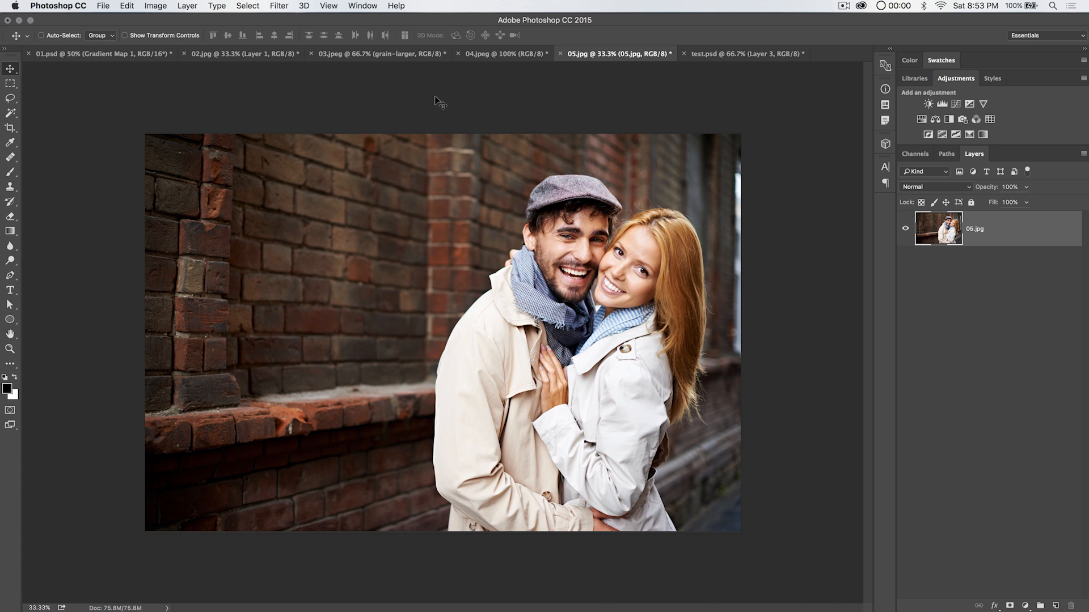
- Reduce the canvas size of the photo to 4000 by 3200 pixels, accepting the clipping
{"action": "left_click", "coordinate": [158, 6]}
{"action": "mouse_move", "coordinate": [203, 116]}
{"action": "left_click", "coordinate": [175, 104]}
{"action": "left_click_drag", "start_coordinate": [517, 186], "coordinate": [292, 175]}
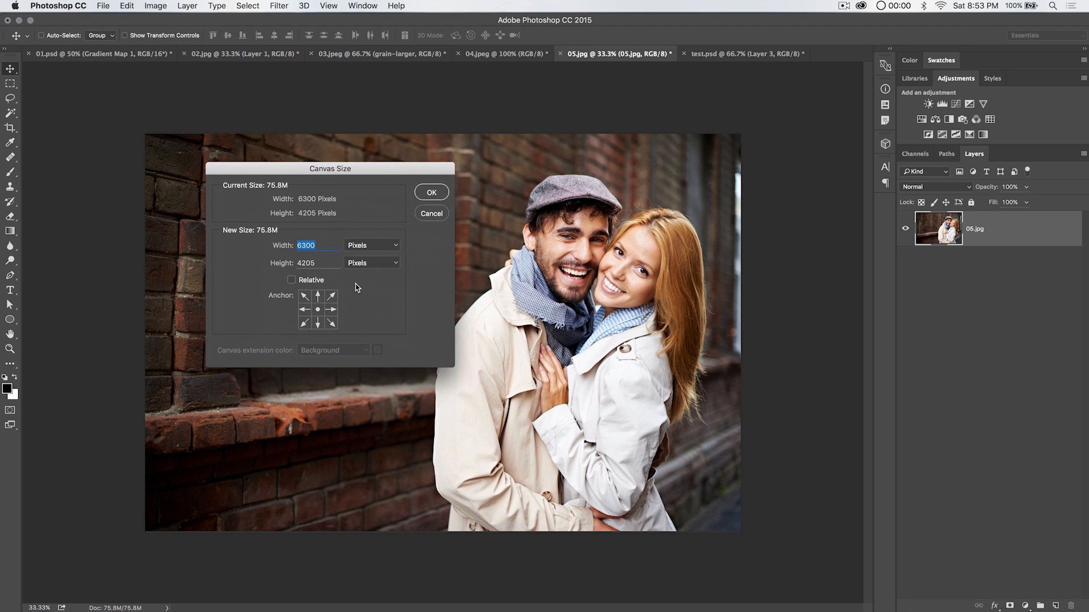
{"action": "left_click", "coordinate": [329, 244]}
{"action": "left_click_drag", "start_coordinate": [326, 246], "coordinate": [256, 244]}
{"action": "type", "text": "4000"}
{"action": "key", "text": "Tab"}
{"action": "type", "text": "3200"}
{"action": "left_click", "coordinate": [430, 193]}
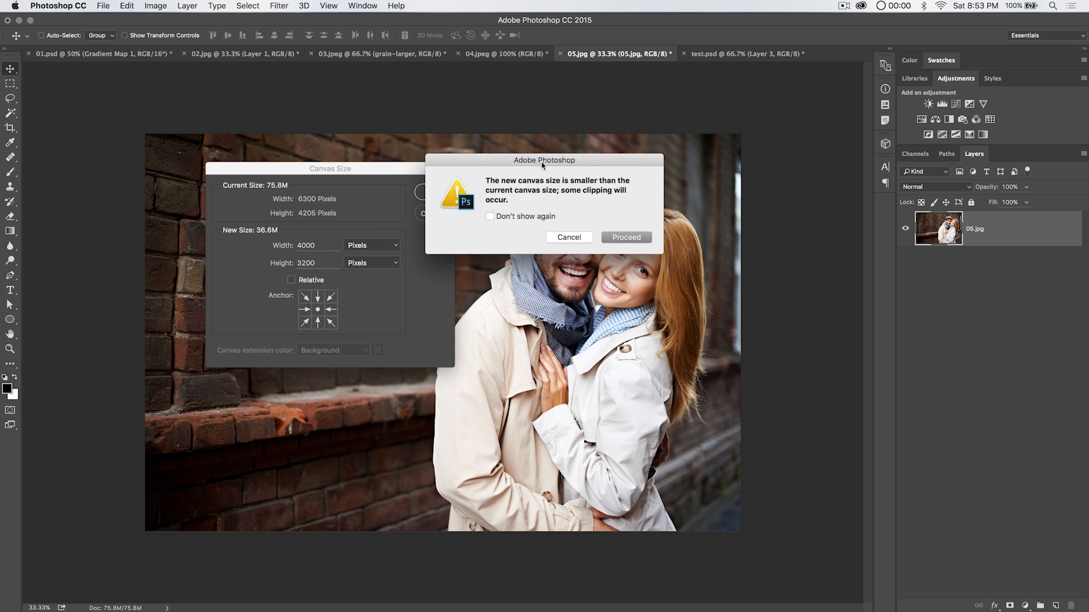
{"action": "left_click_drag", "start_coordinate": [543, 165], "coordinate": [520, 205]}
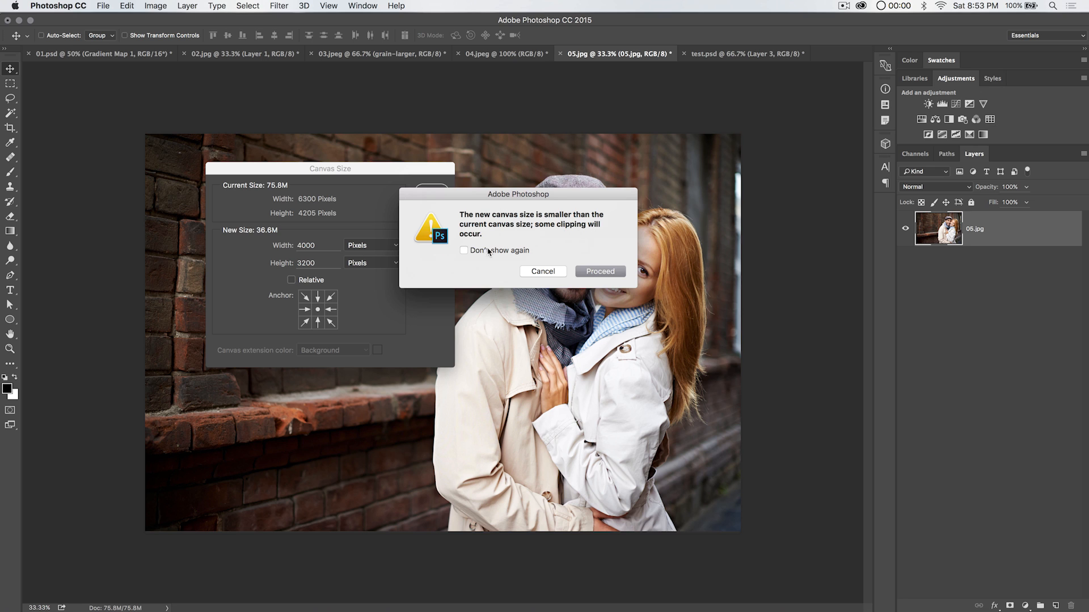
{"action": "left_click", "coordinate": [610, 272]}
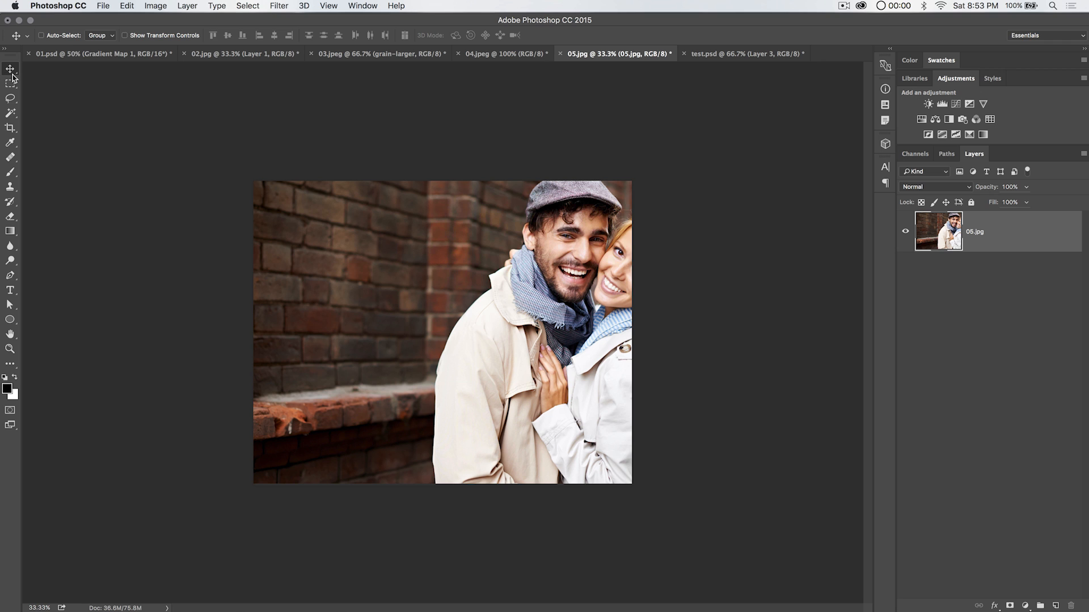
- Move the photo within the cropped canvas to frame both people, and check its full extent with Free Transform
{"action": "left_click_drag", "start_coordinate": [501, 238], "coordinate": [475, 288]}
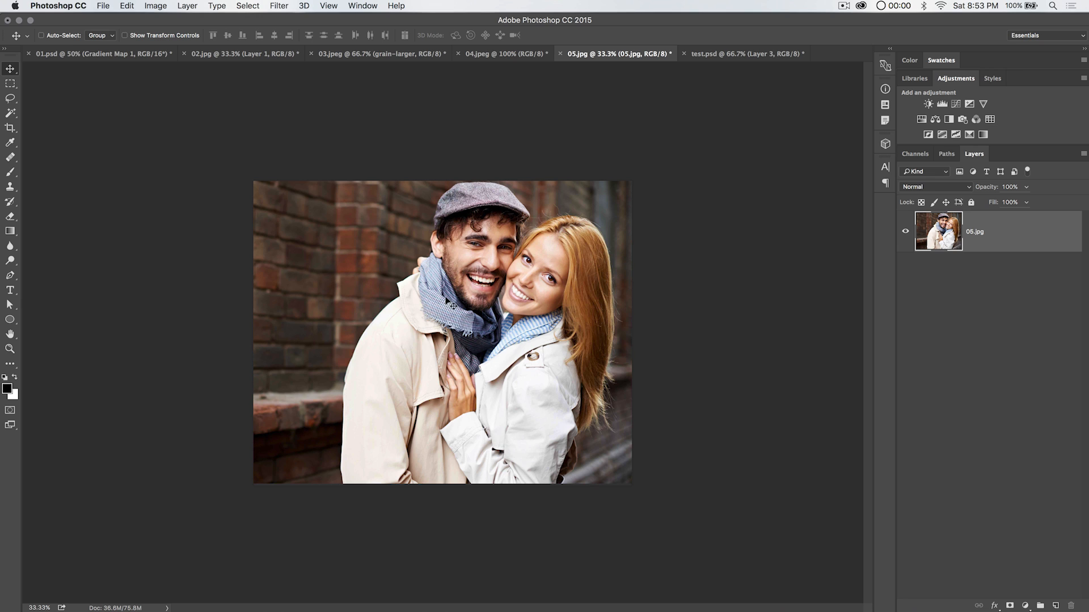
{"action": "key", "text": "super+minus"}
{"action": "key", "text": "super+minus"}
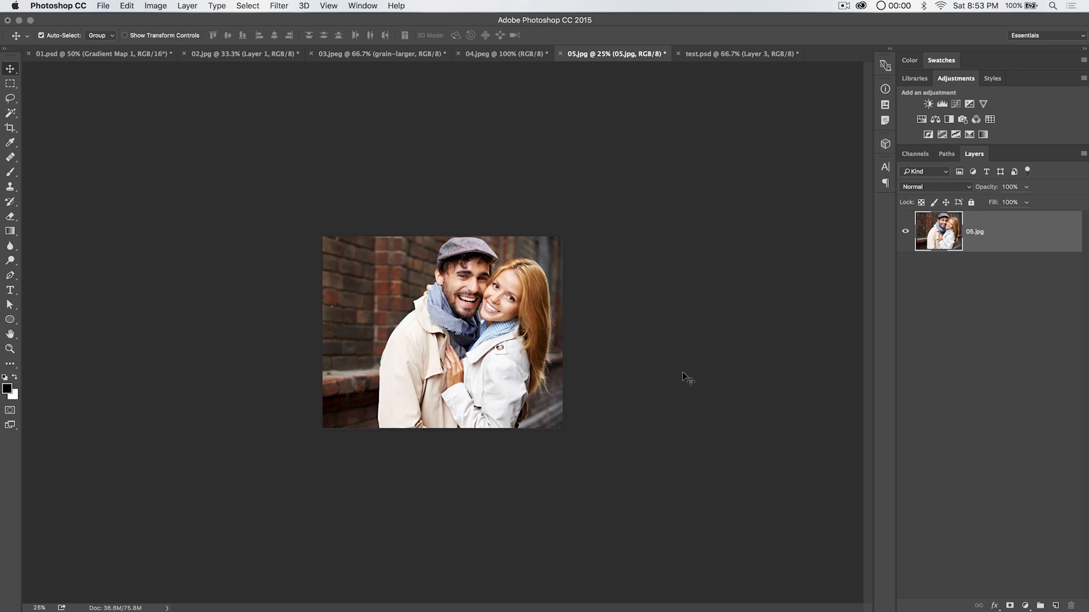
{"action": "key", "text": "super+t"}
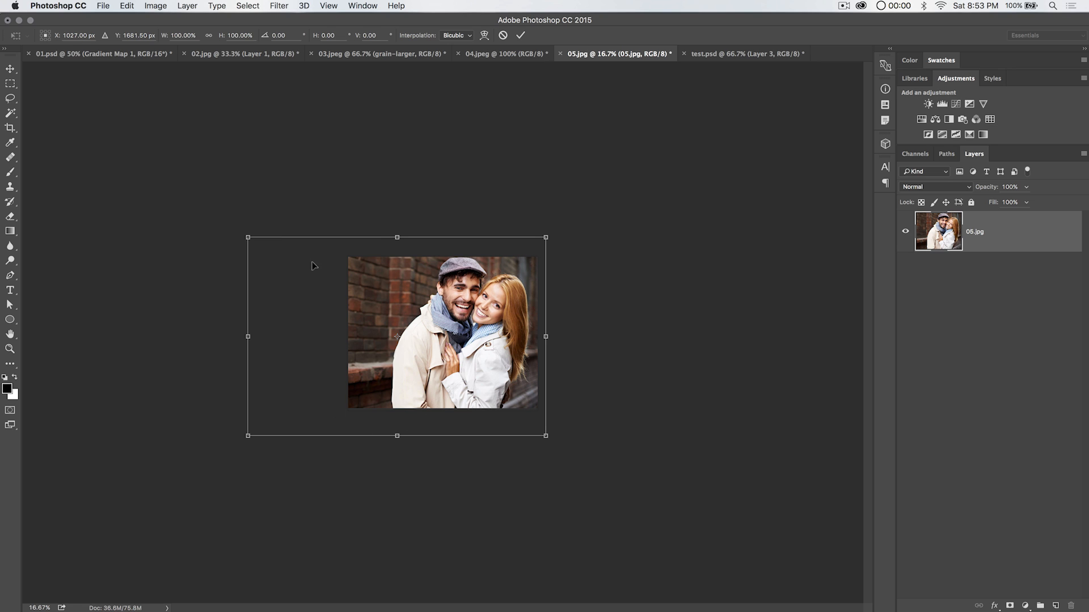
{"action": "key", "text": "Return"}
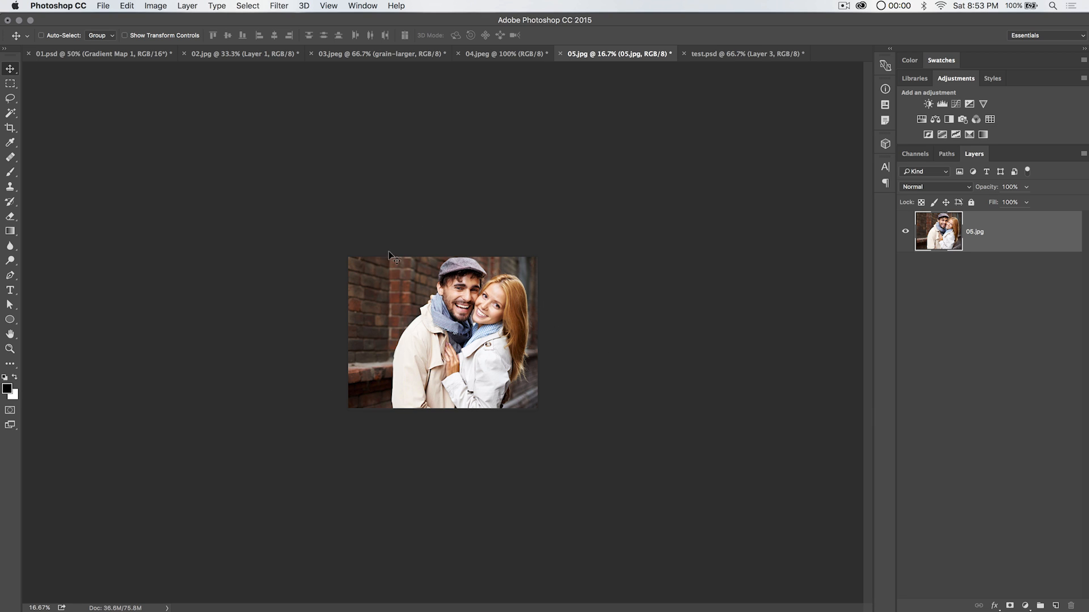
- Expand the canvas with Reveal All to bring back the hidden parts of the photo
{"action": "left_click", "coordinate": [155, 5]}
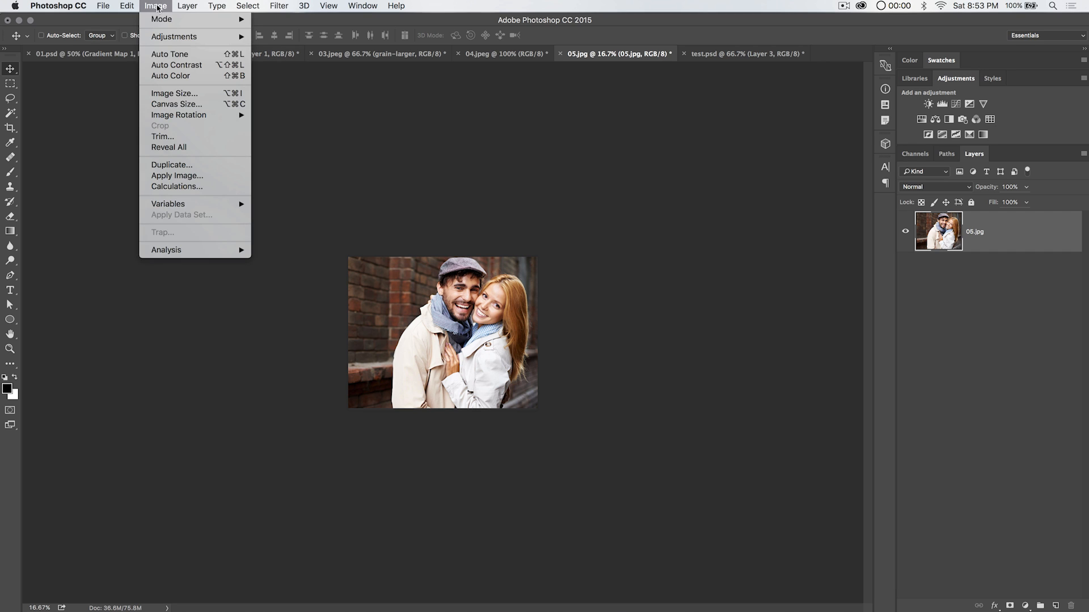
{"action": "left_click", "coordinate": [168, 147]}
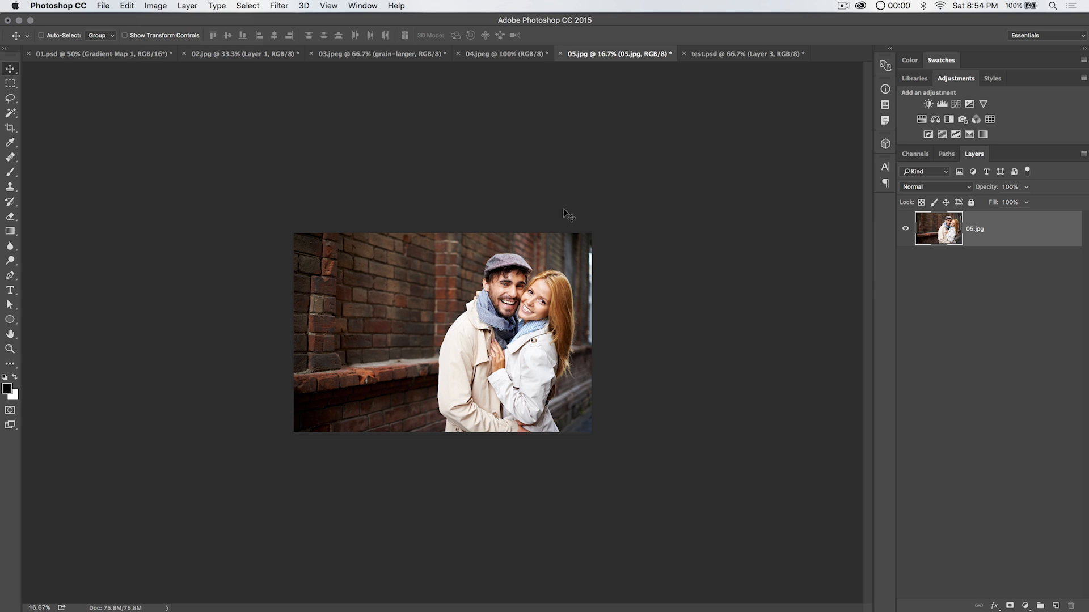
- Open the Canvas Size settings, move the dialog clear of the photo and switch the units to inches
{"action": "left_click", "coordinate": [164, 5]}
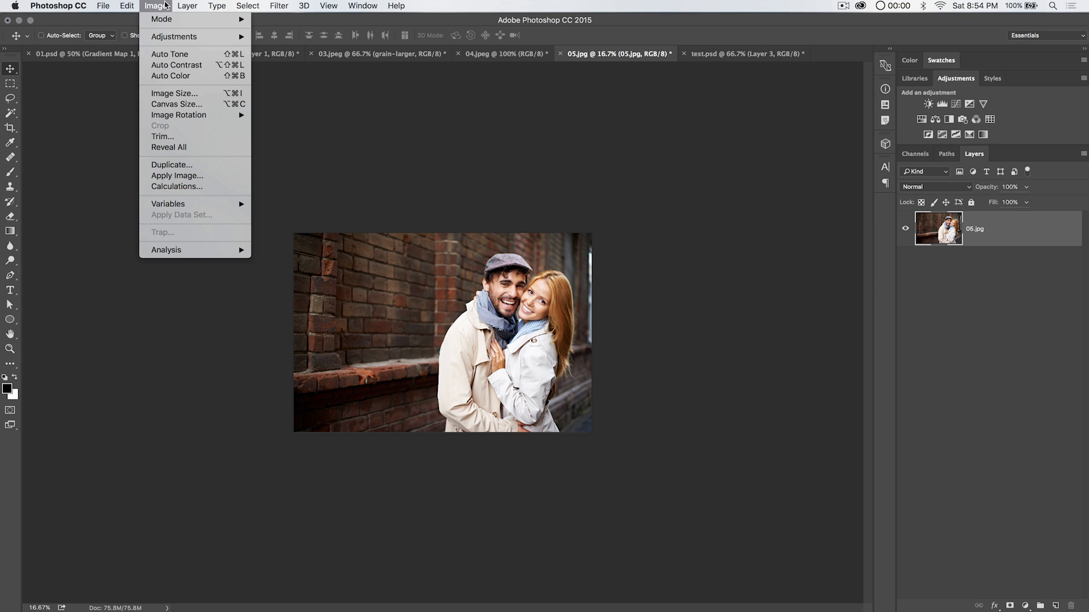
{"action": "left_click", "coordinate": [183, 105]}
{"action": "left_click_drag", "start_coordinate": [373, 173], "coordinate": [779, 180]}
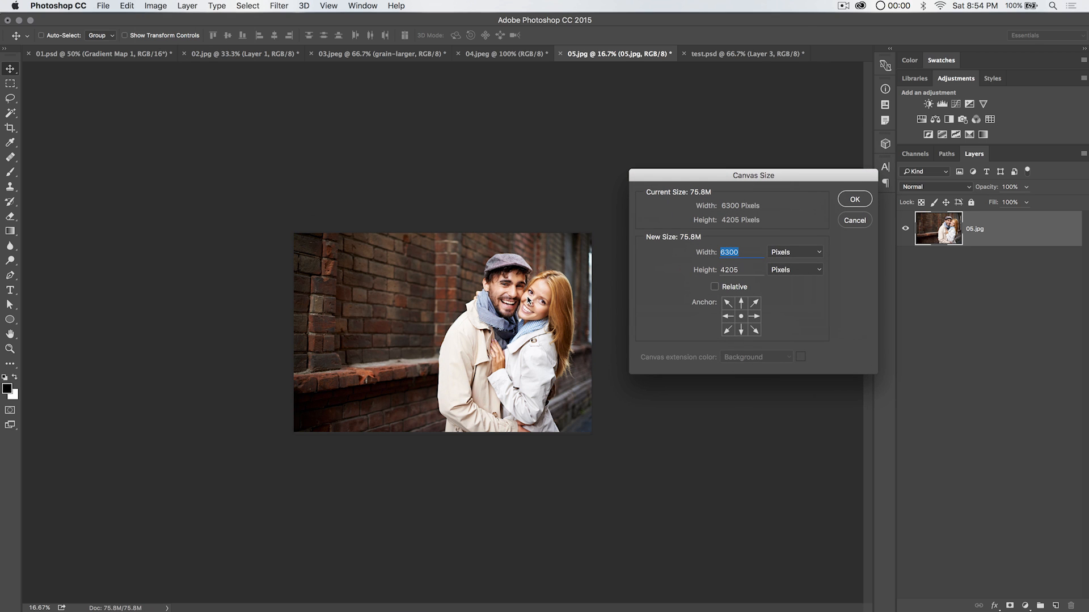
{"action": "left_click_drag", "start_coordinate": [689, 179], "coordinate": [710, 153]}
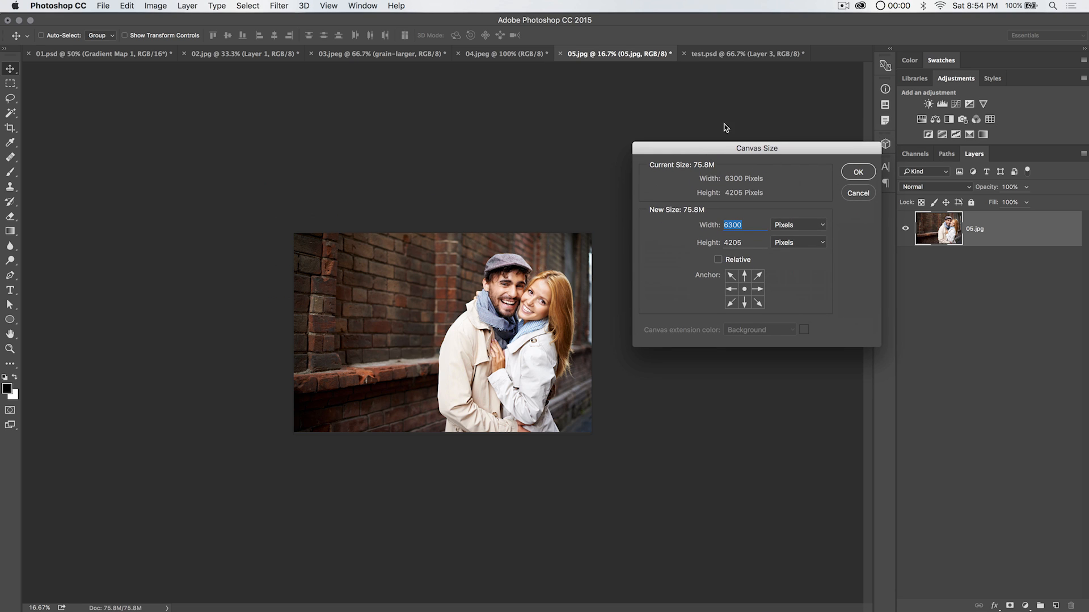
{"action": "left_click_drag", "start_coordinate": [740, 148], "coordinate": [702, 121]}
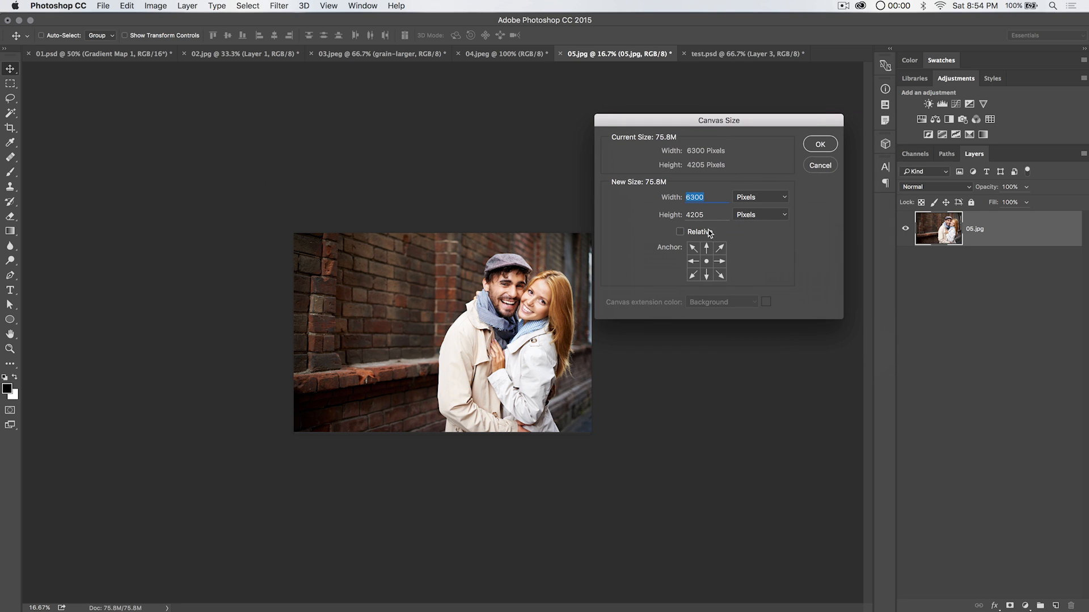
{"action": "left_click", "coordinate": [764, 204]}
{"action": "left_click", "coordinate": [756, 206]}
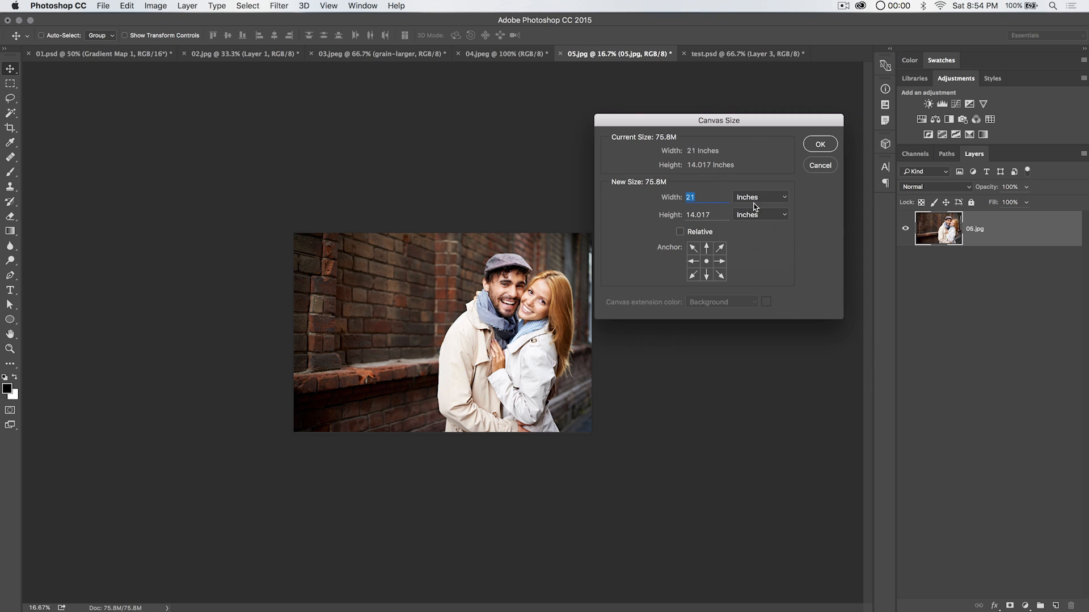
- Extend the canvas relative to its current size by 2 inches in both width and height
{"action": "left_click", "coordinate": [700, 195]}
{"action": "left_click_drag", "start_coordinate": [706, 197], "coordinate": [669, 196]}
{"action": "double_click", "coordinate": [713, 215]}
{"action": "left_click", "coordinate": [718, 216]}
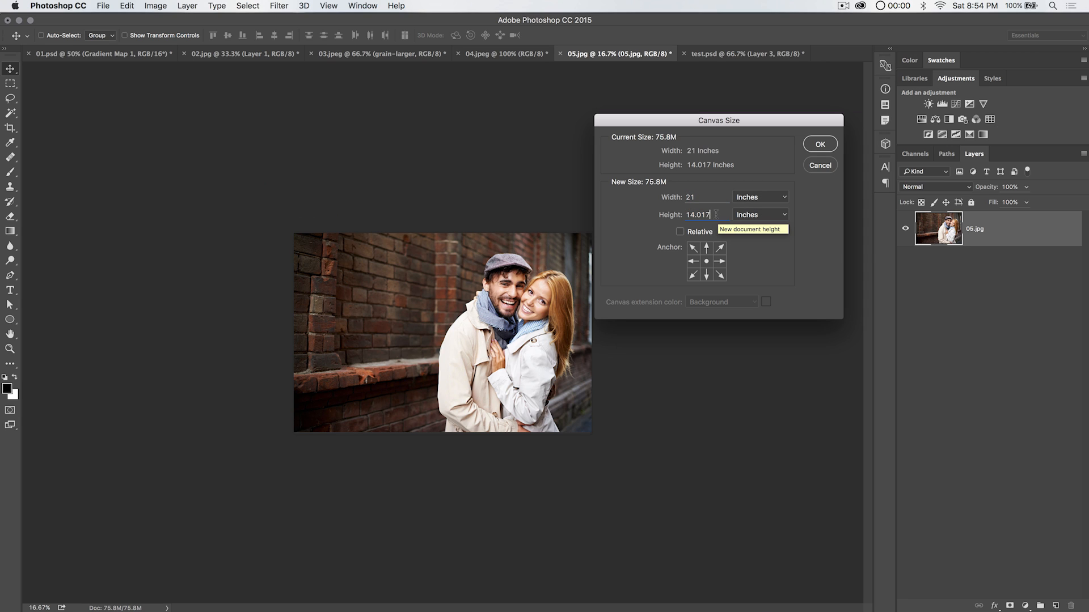
{"action": "left_click", "coordinate": [682, 232]}
{"action": "left_click_drag", "start_coordinate": [702, 197], "coordinate": [648, 198]}
{"action": "type", "text": "2"}
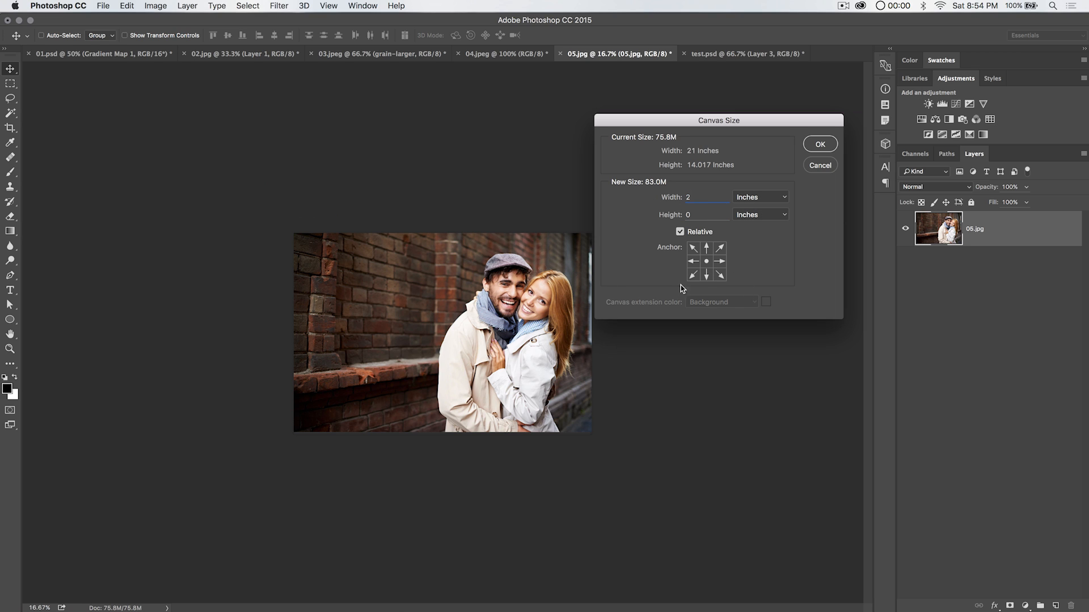
{"action": "type", "text": "2"}
{"action": "left_click", "coordinate": [820, 145]}
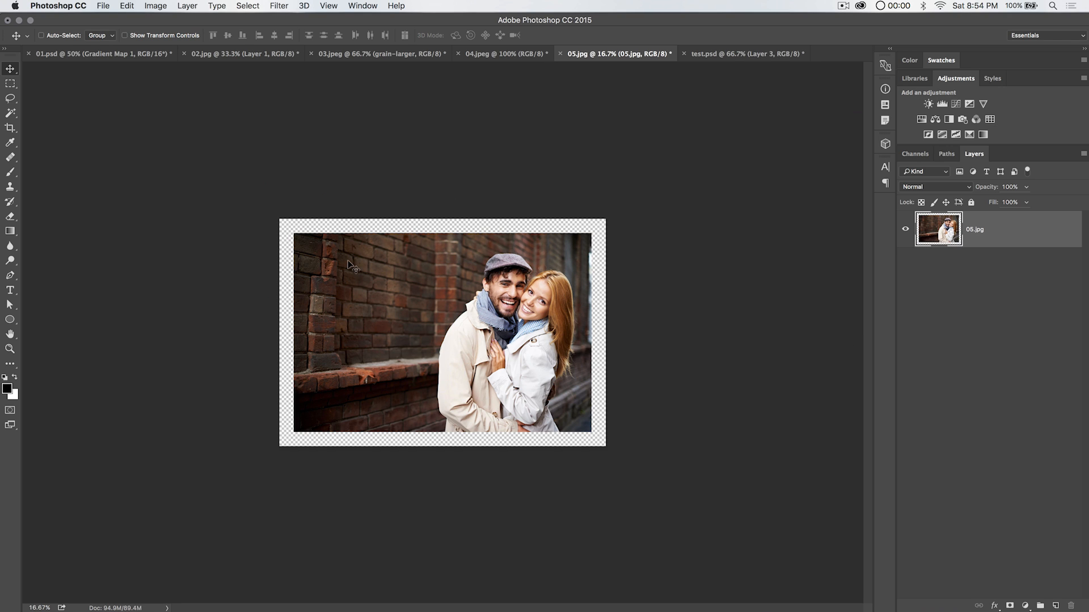
- Undo the 2-inch canvas extension and check the Canvas Size settings without applying any change
{"action": "key", "text": "super+z"}
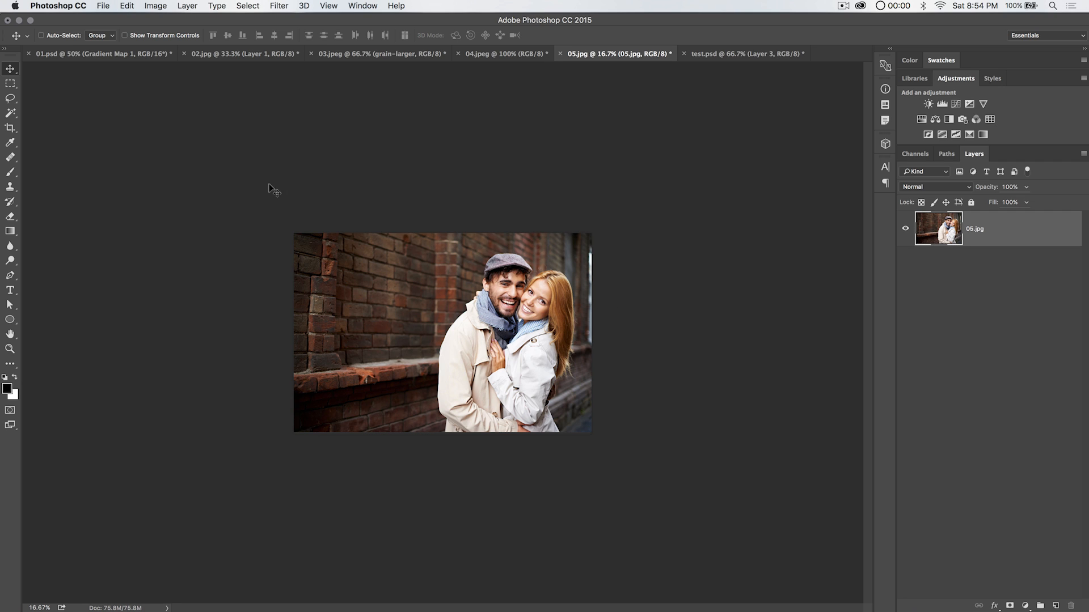
{"action": "left_click", "coordinate": [152, 7]}
{"action": "left_click", "coordinate": [182, 104]}
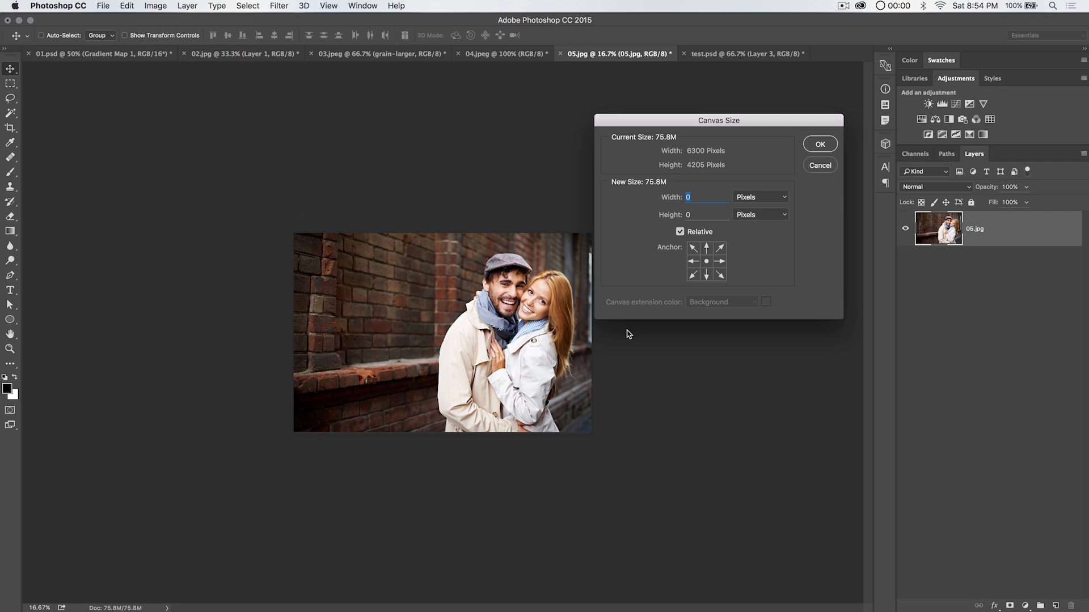
{"action": "left_click", "coordinate": [822, 167]}
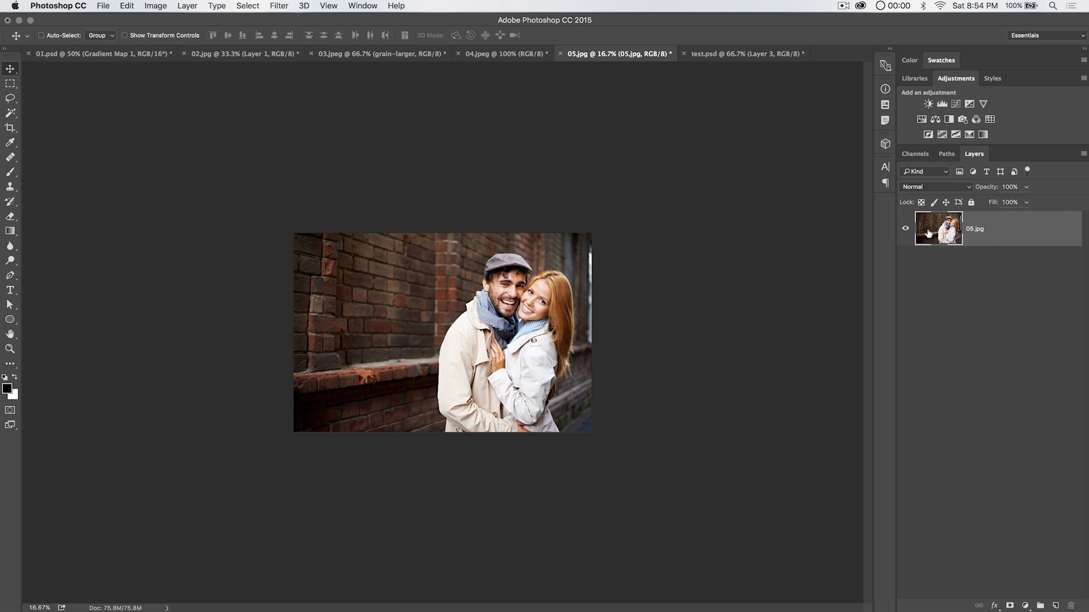
{"action": "key", "text": "super+z"}
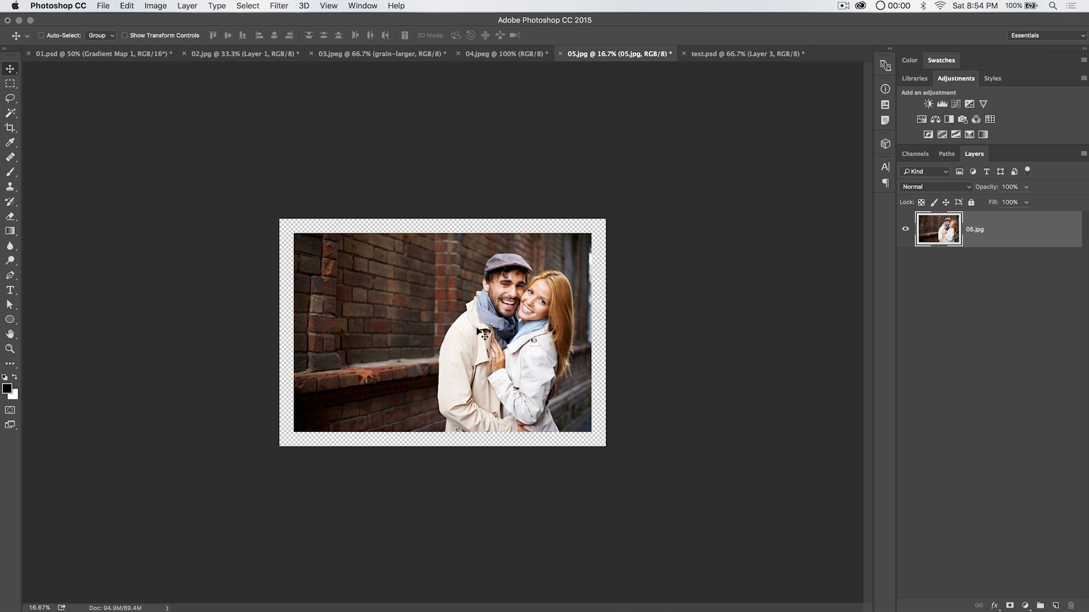
{"action": "key", "text": "super+z"}
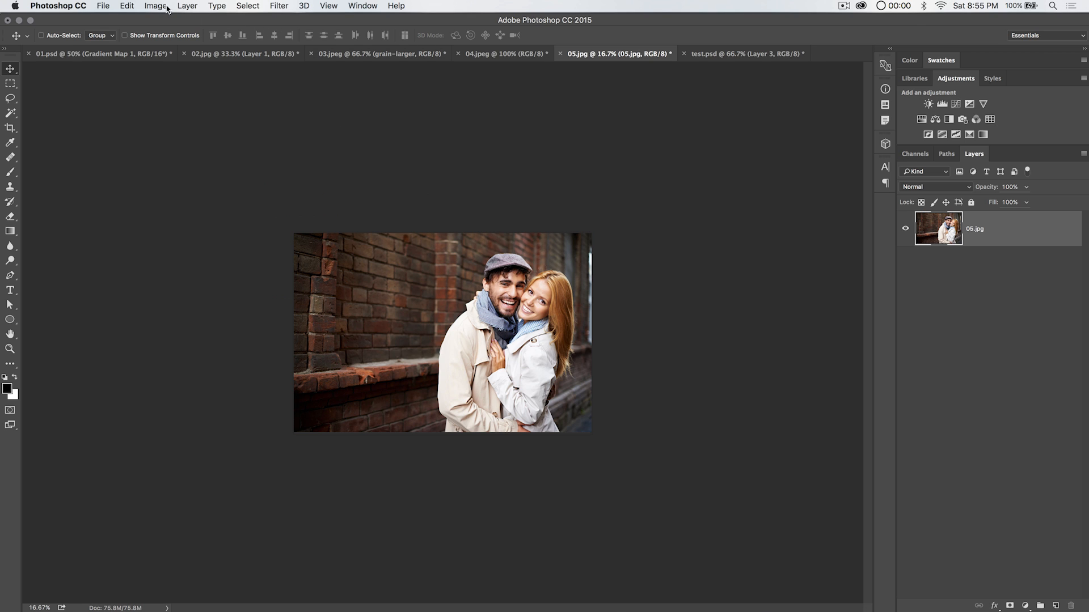
- Convert the 05.jpg layer into a Background layer
{"action": "left_click", "coordinate": [187, 6]}
{"action": "mouse_move", "coordinate": [242, 19]}
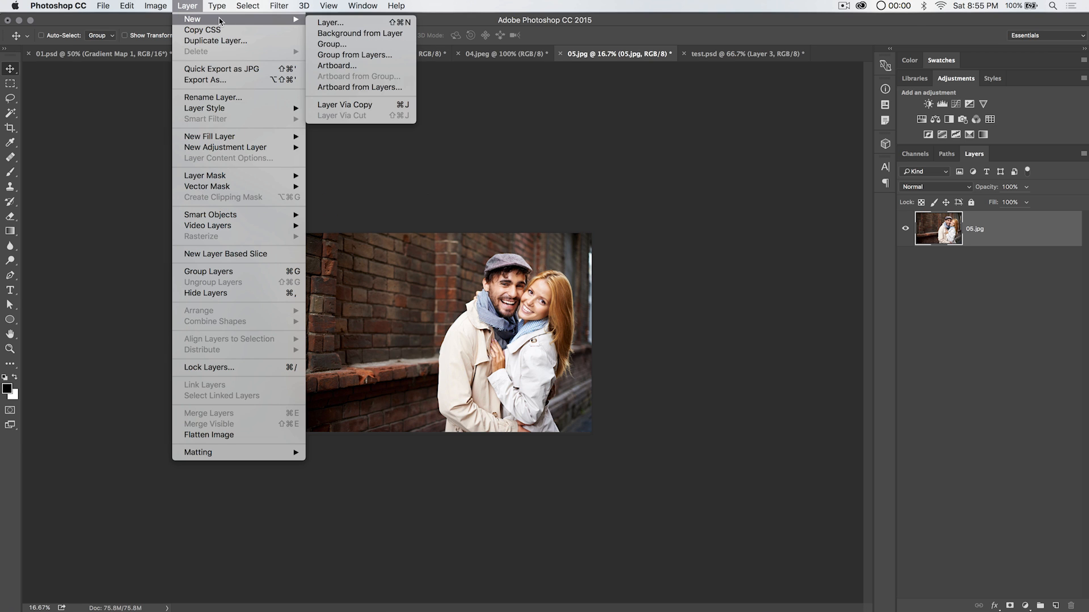
{"action": "left_click", "coordinate": [371, 34]}
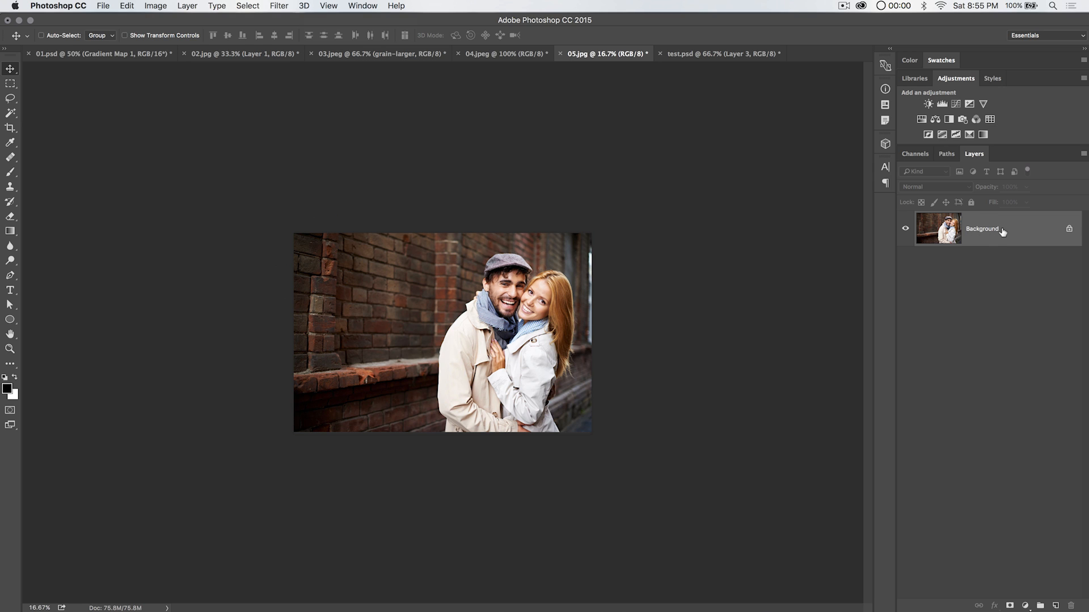
- Set a relative canvas extension of 2 inches in width and height for the Background image
{"action": "left_click", "coordinate": [154, 6]}
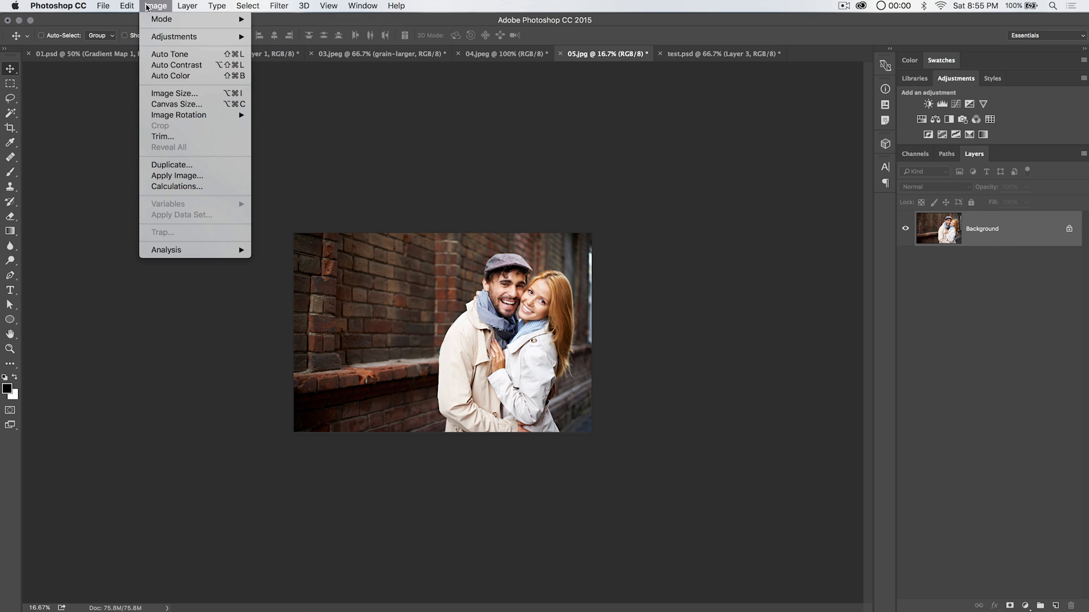
{"action": "left_click", "coordinate": [207, 104]}
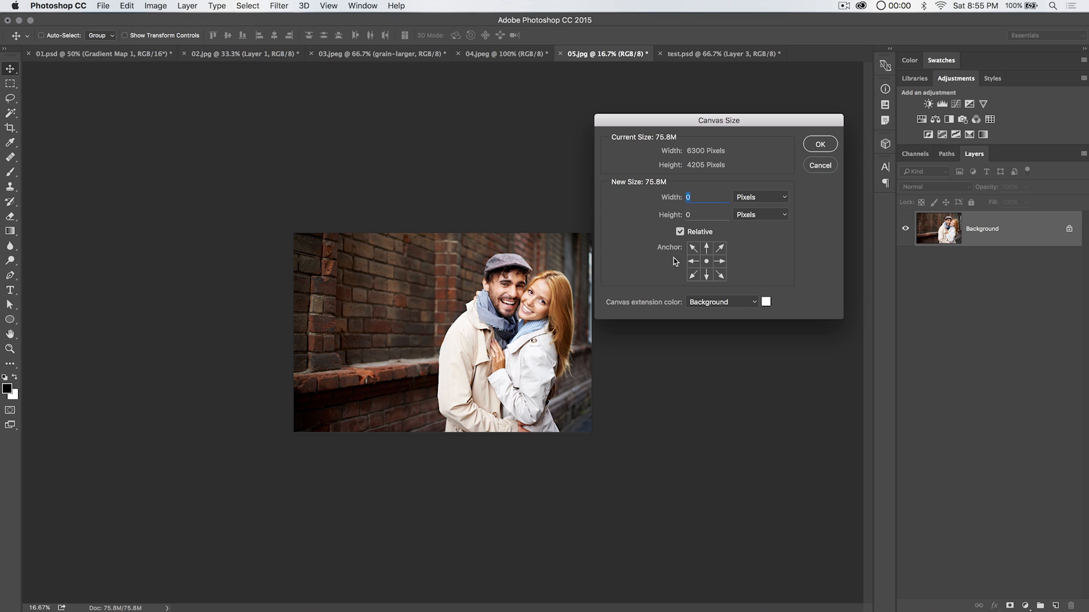
{"action": "left_click", "coordinate": [759, 198]}
{"action": "left_click", "coordinate": [759, 210]}
{"action": "type", "text": "2"}
{"action": "key", "text": "Tab"}
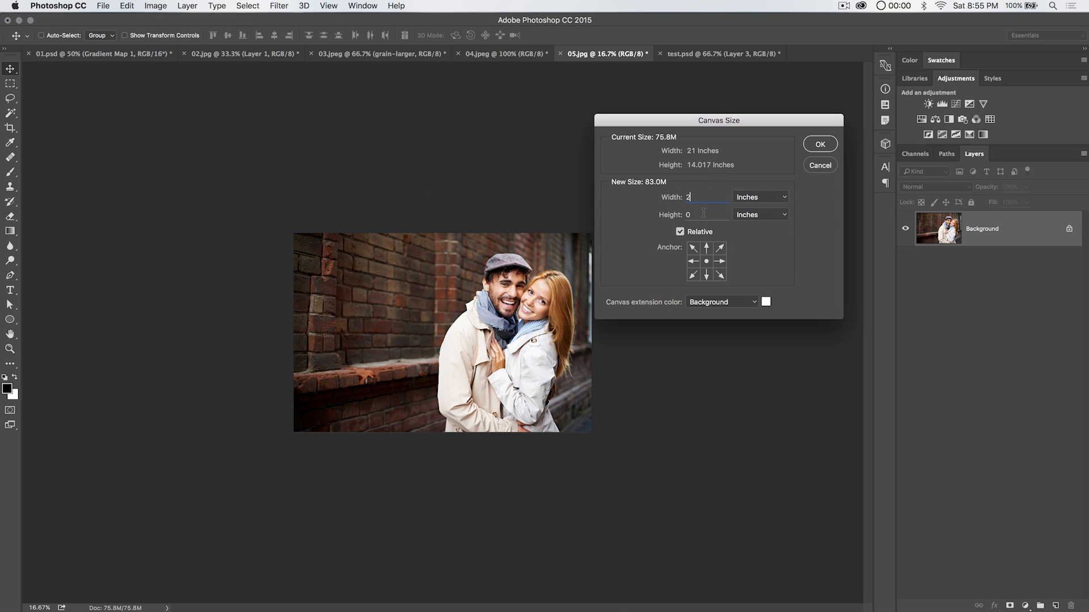
{"action": "type", "text": "2"}
- Choose the custom canvas extension color #deff00, apply the extension as a border around the photo, and undo it
{"action": "left_click", "coordinate": [724, 302]}
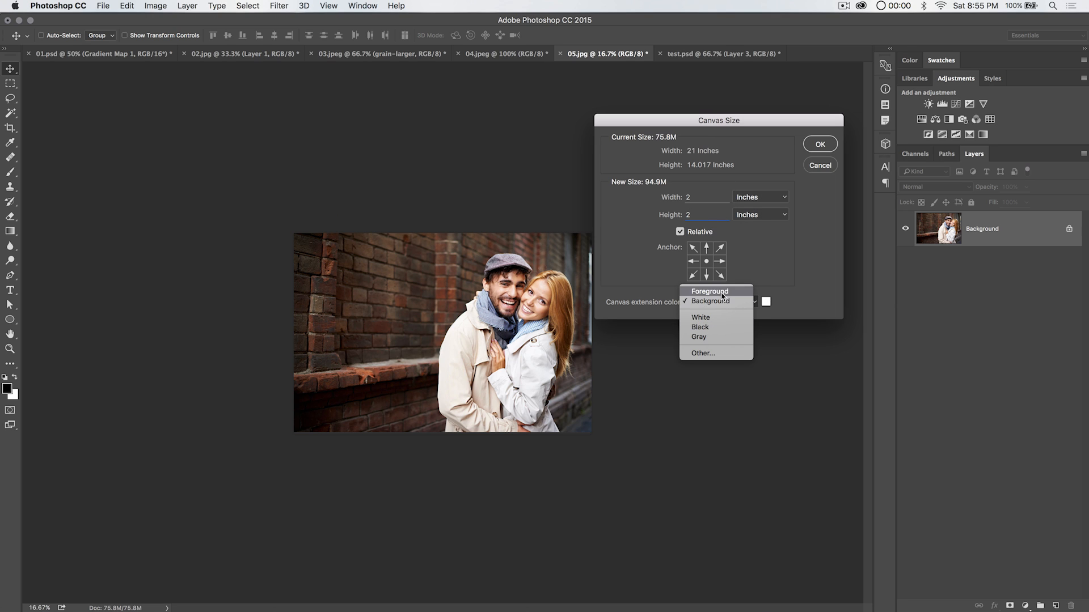
{"action": "left_click", "coordinate": [707, 353]}
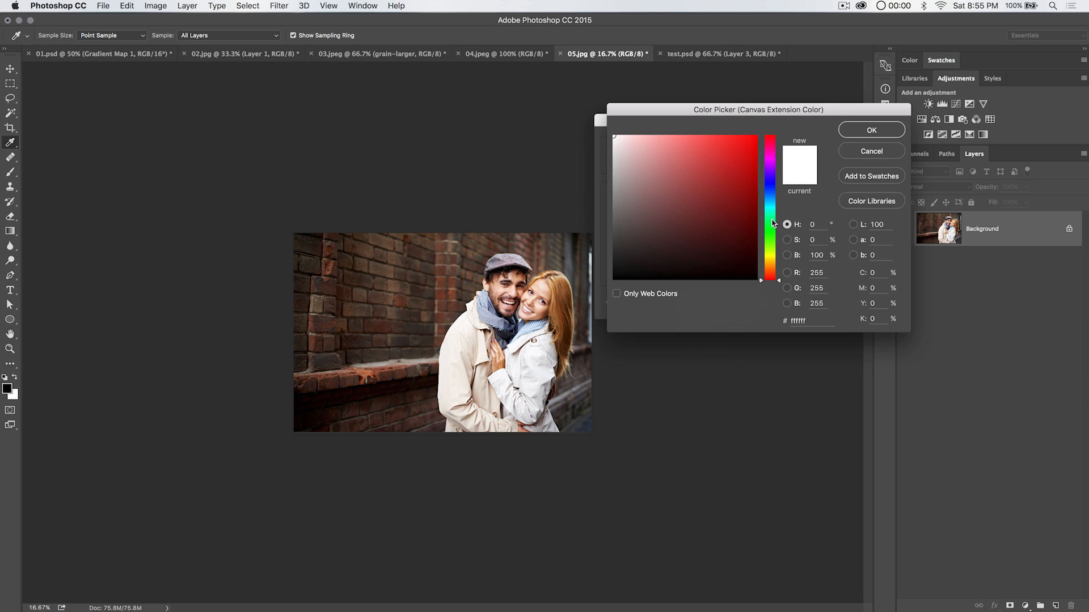
{"action": "left_click", "coordinate": [776, 256]}
{"action": "left_click_drag", "start_coordinate": [754, 139], "coordinate": [764, 121]}
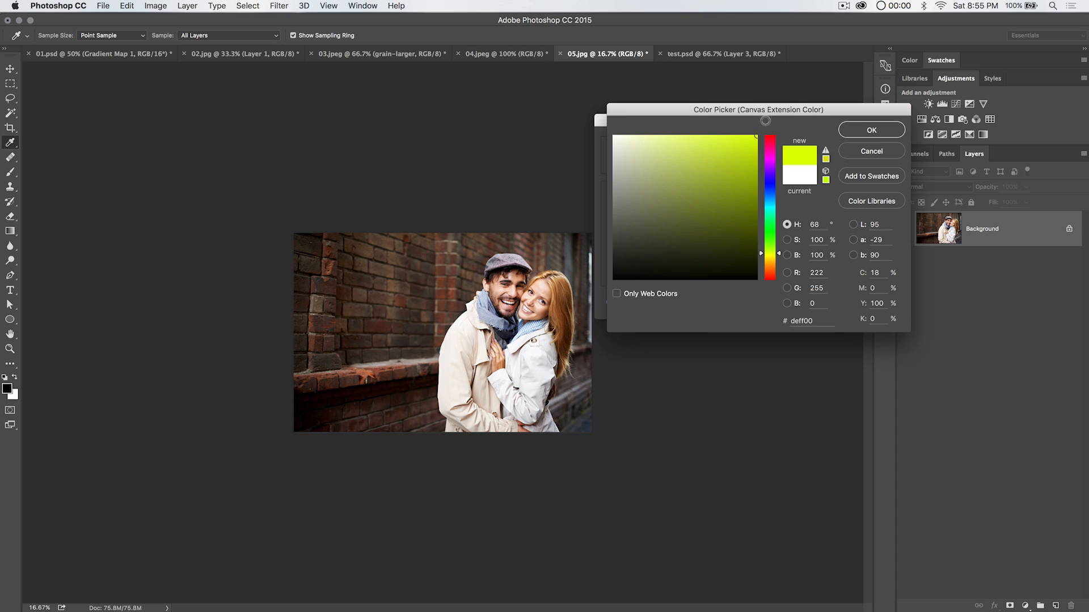
{"action": "left_click", "coordinate": [871, 130]}
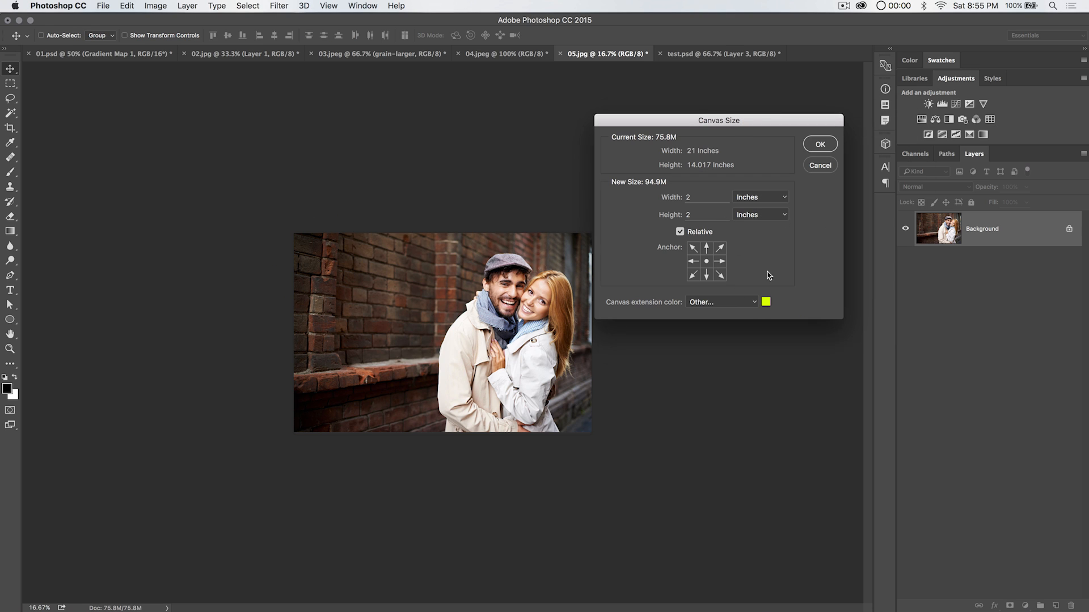
{"action": "left_click", "coordinate": [821, 147]}
{"action": "key", "text": "v"}
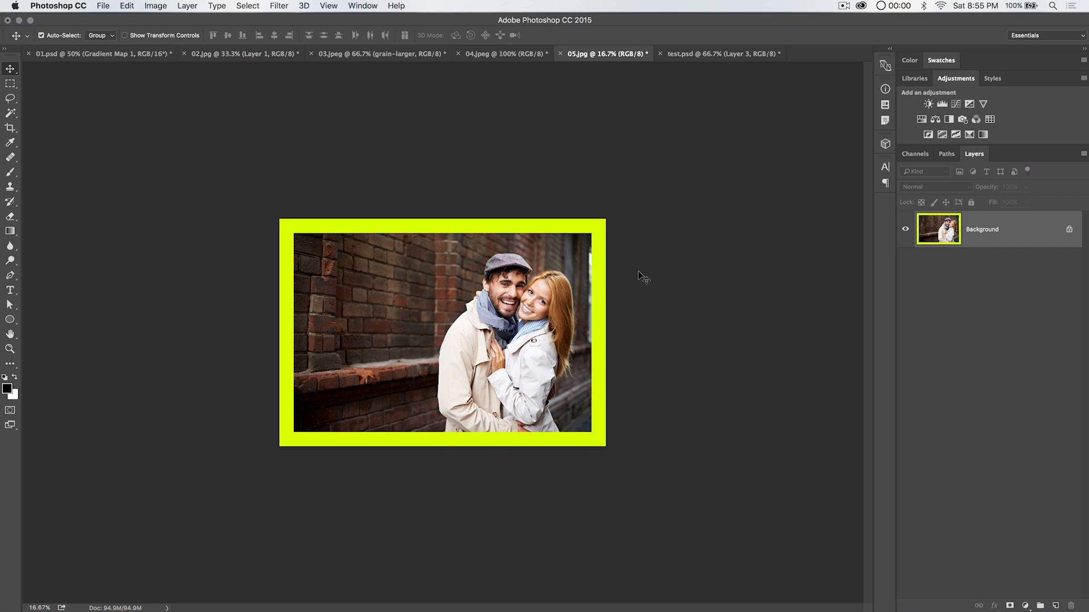
{"action": "key", "text": "super+z"}
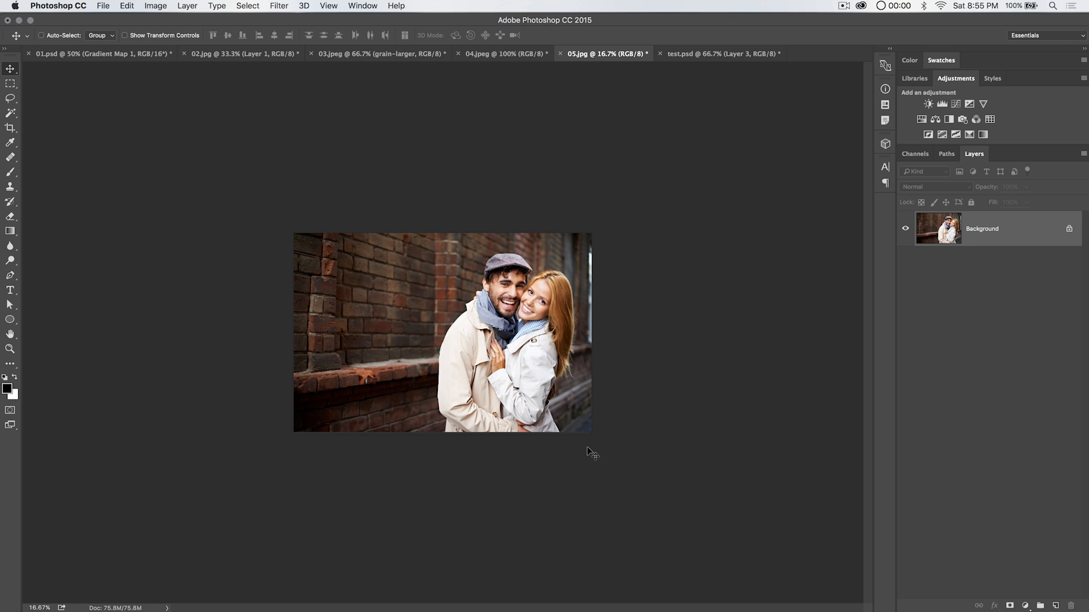
- Set the canvas extension color to white and try extending the canvas height by 3 pixels below the photo, anchored top center
{"action": "left_click", "coordinate": [156, 6]}
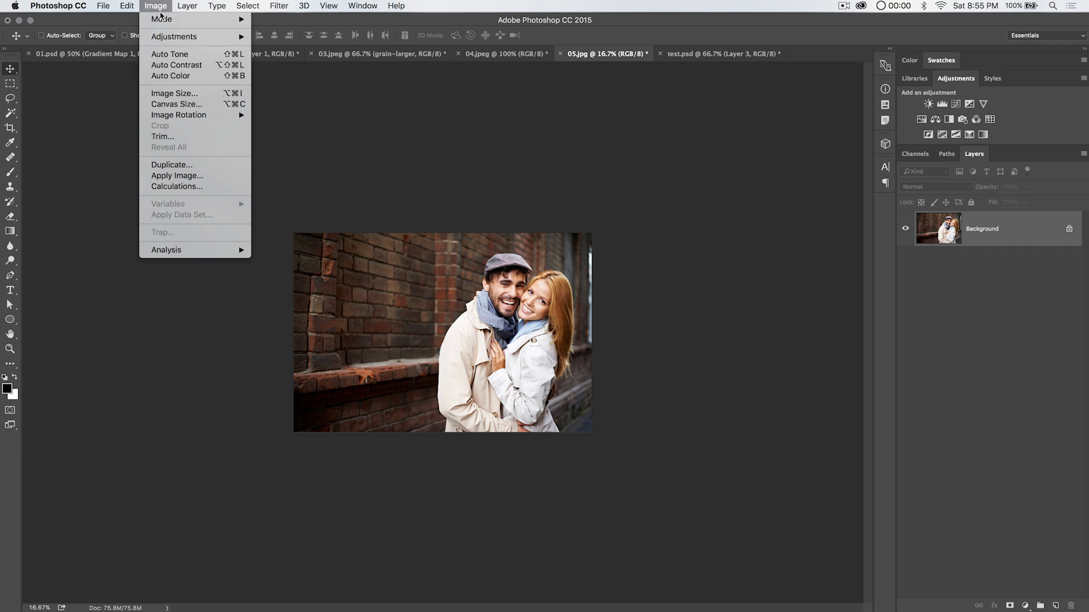
{"action": "left_click", "coordinate": [177, 105]}
{"action": "left_click", "coordinate": [756, 308]}
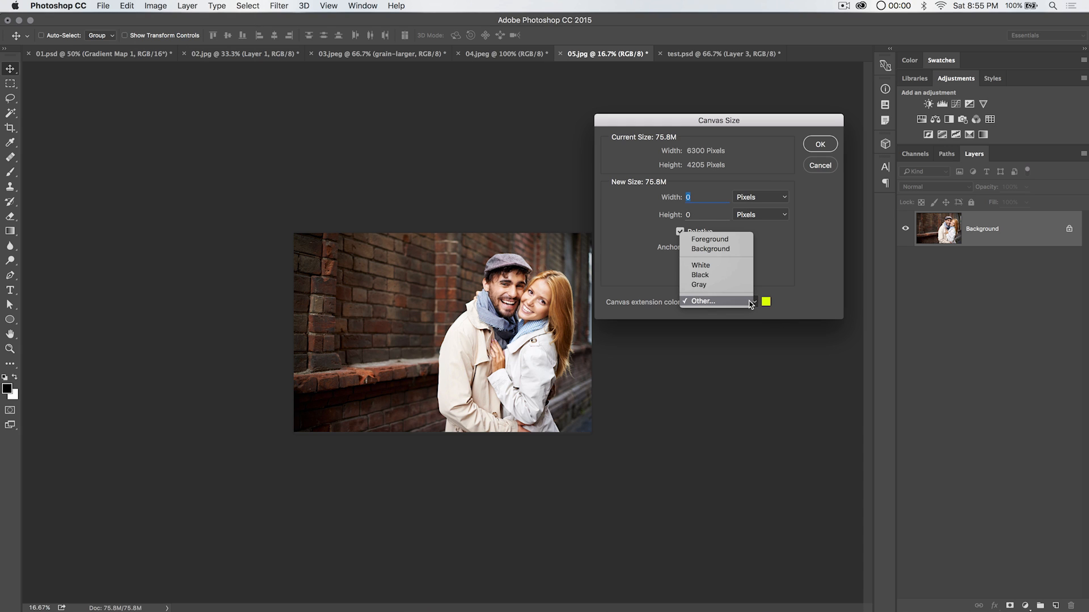
{"action": "left_click", "coordinate": [725, 267]}
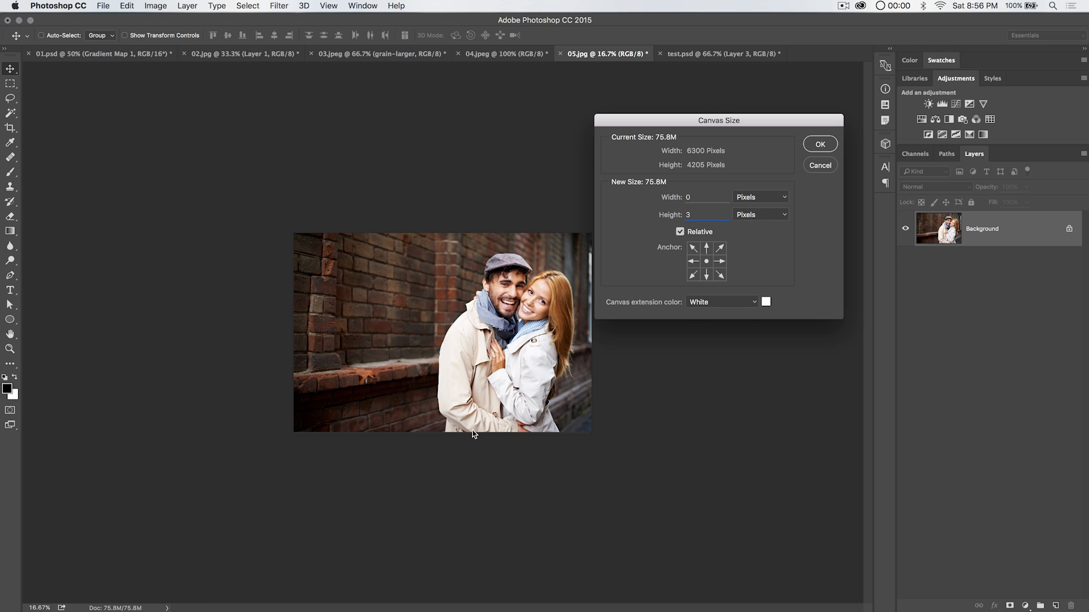
{"action": "left_click", "coordinate": [707, 248]}
{"action": "left_click", "coordinate": [821, 144]}
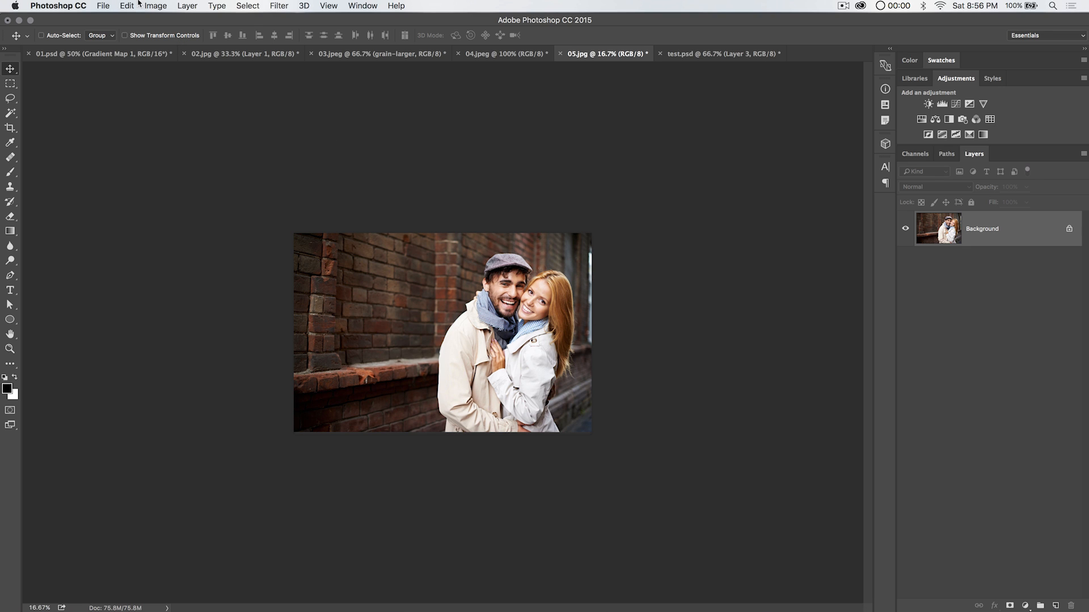
- Extend the canvas height by 3 inches relative, anchored top center so white is added below the photo, and undo it
{"action": "left_click", "coordinate": [159, 5]}
{"action": "left_click", "coordinate": [175, 105]}
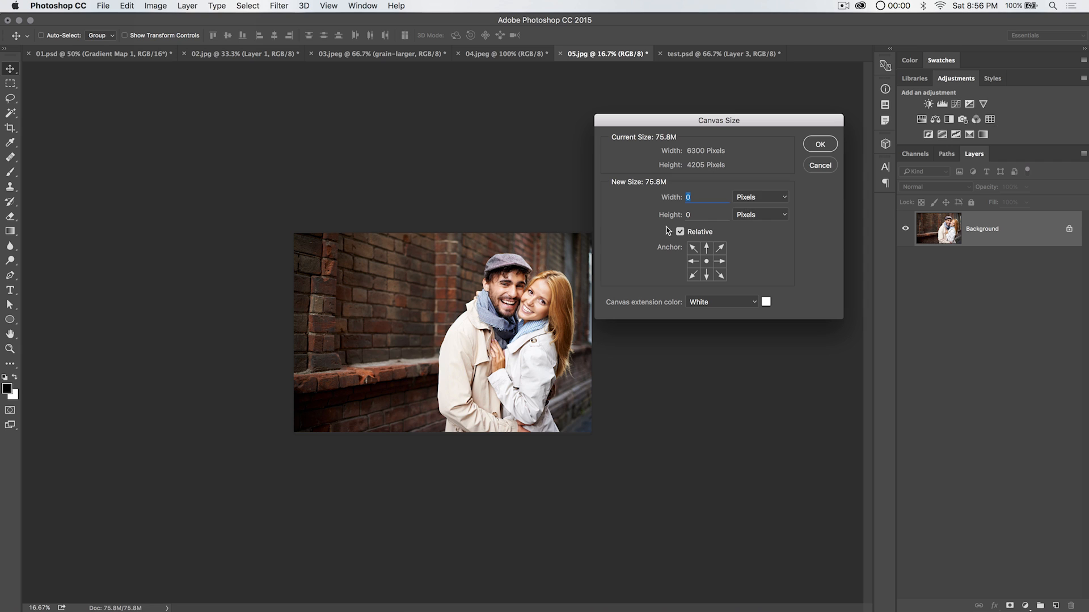
{"action": "left_click", "coordinate": [758, 197]}
{"action": "left_click", "coordinate": [748, 206]}
{"action": "key", "text": "Tab"}
{"action": "type", "text": "3"}
{"action": "left_click", "coordinate": [707, 248]}
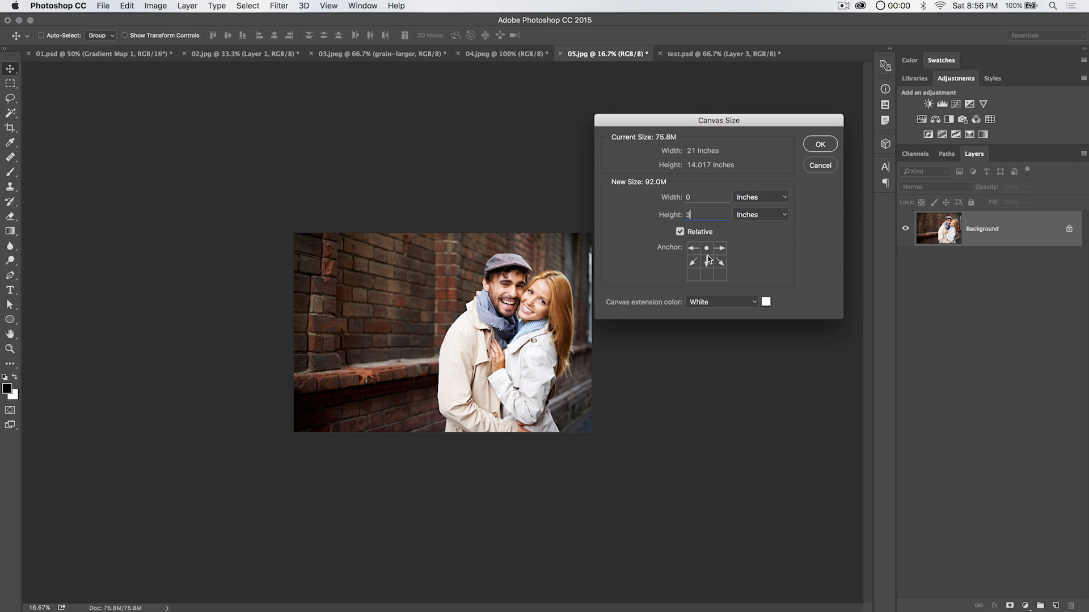
{"action": "left_click", "coordinate": [818, 148]}
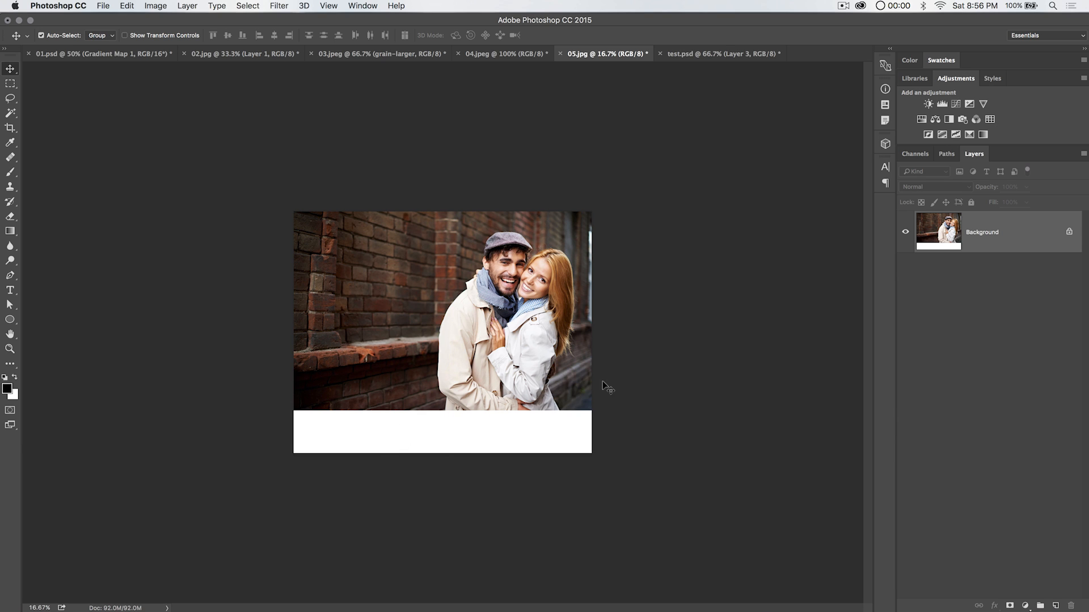
{"action": "key", "text": "super+z"}
- Convert the Background into a regular layer and set the canvas width to an absolute 8000 pixels, with the anchor centered
{"action": "double_click", "coordinate": [1007, 234], "text": "alt"}
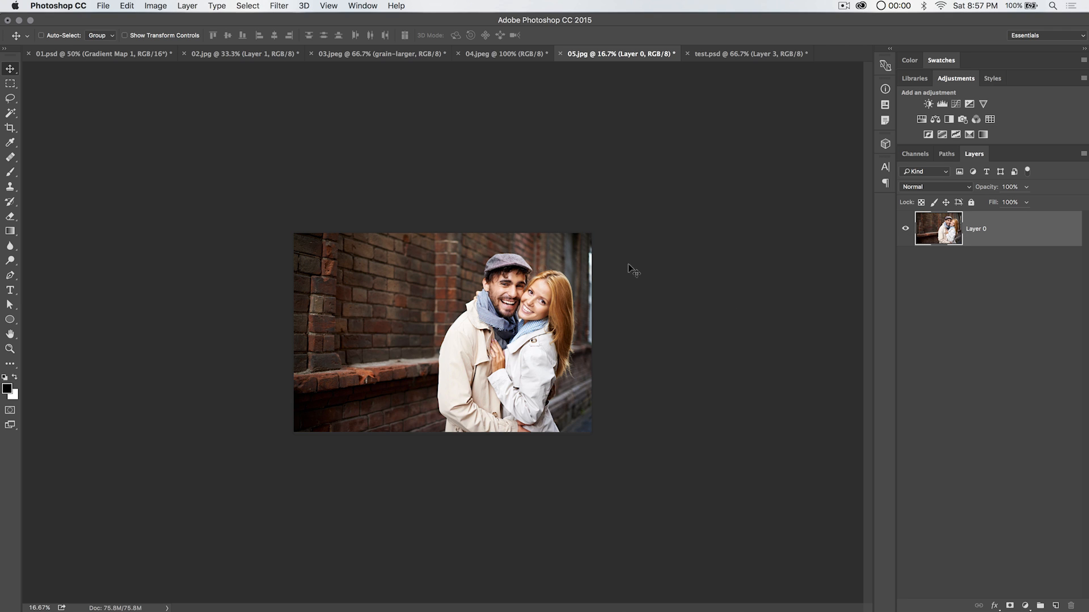
{"action": "left_click", "coordinate": [154, 5]}
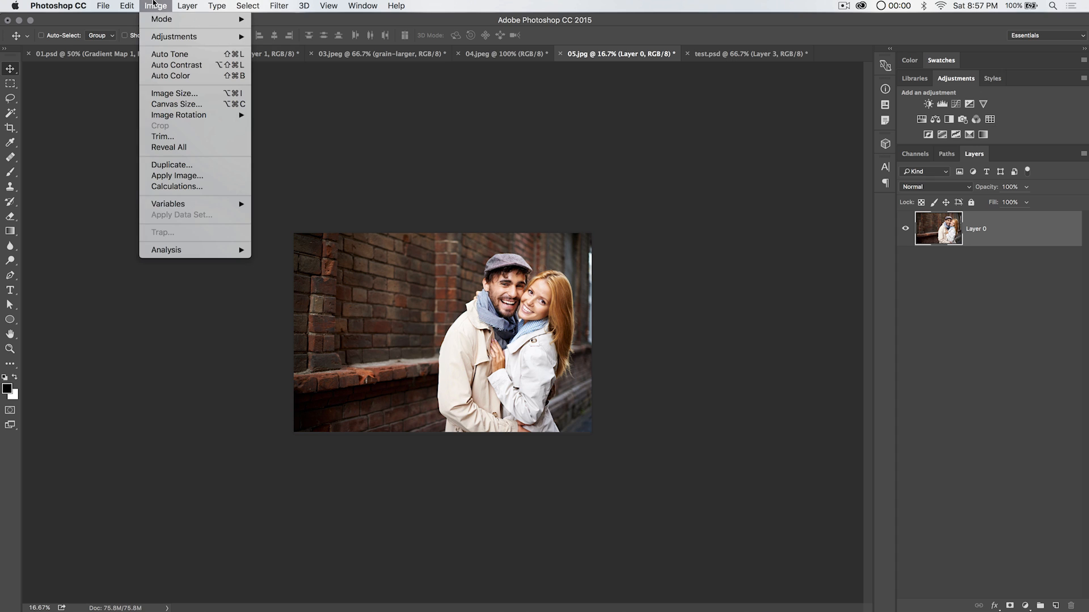
{"action": "left_click", "coordinate": [177, 104]}
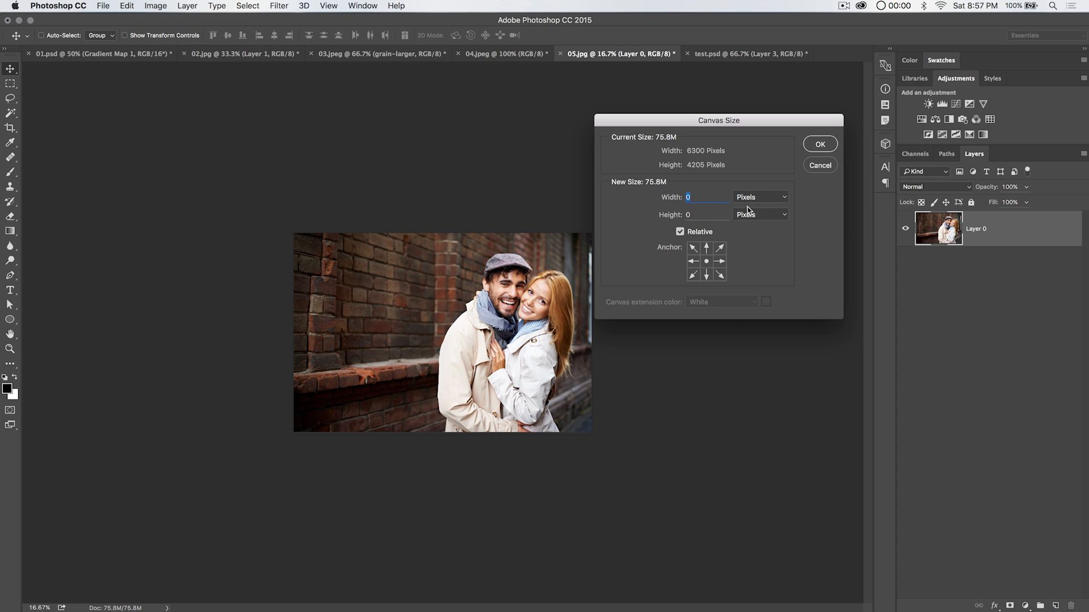
{"action": "left_click", "coordinate": [680, 232]}
{"action": "type", "text": "8000"}
{"action": "left_click", "coordinate": [820, 144]}
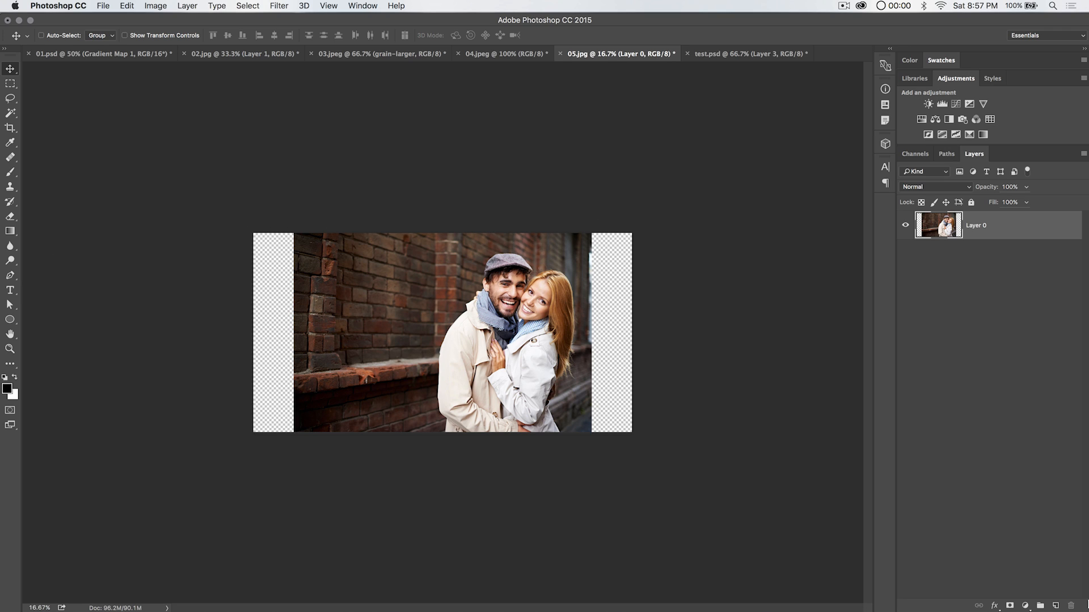
- Add a new layer above the photo and choose an orange swatch as the foreground color for the Brush tool
{"action": "left_click", "coordinate": [1055, 607]}
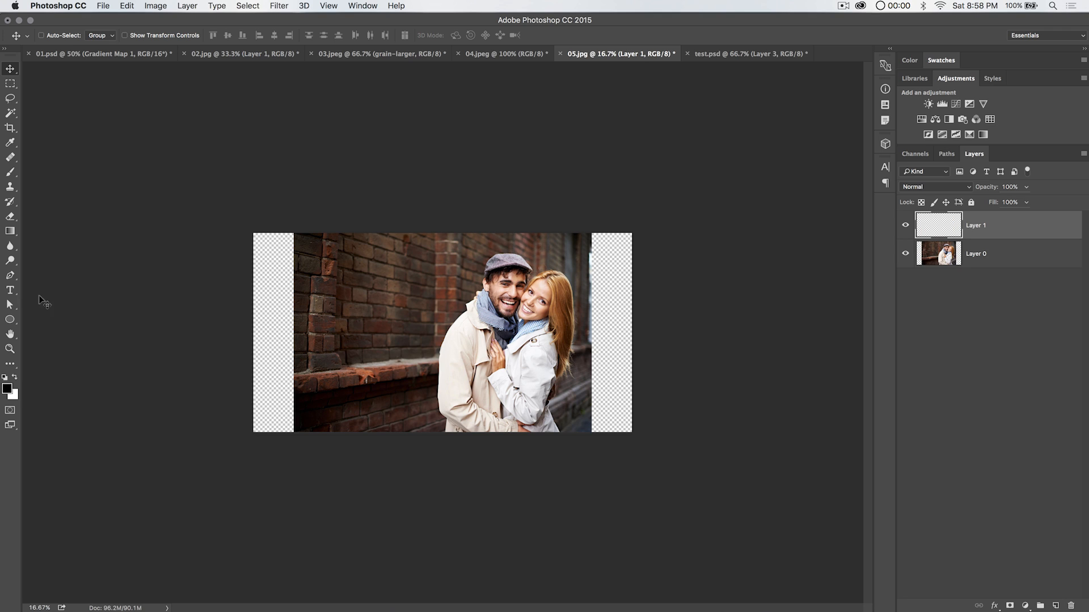
{"action": "left_click", "coordinate": [10, 172]}
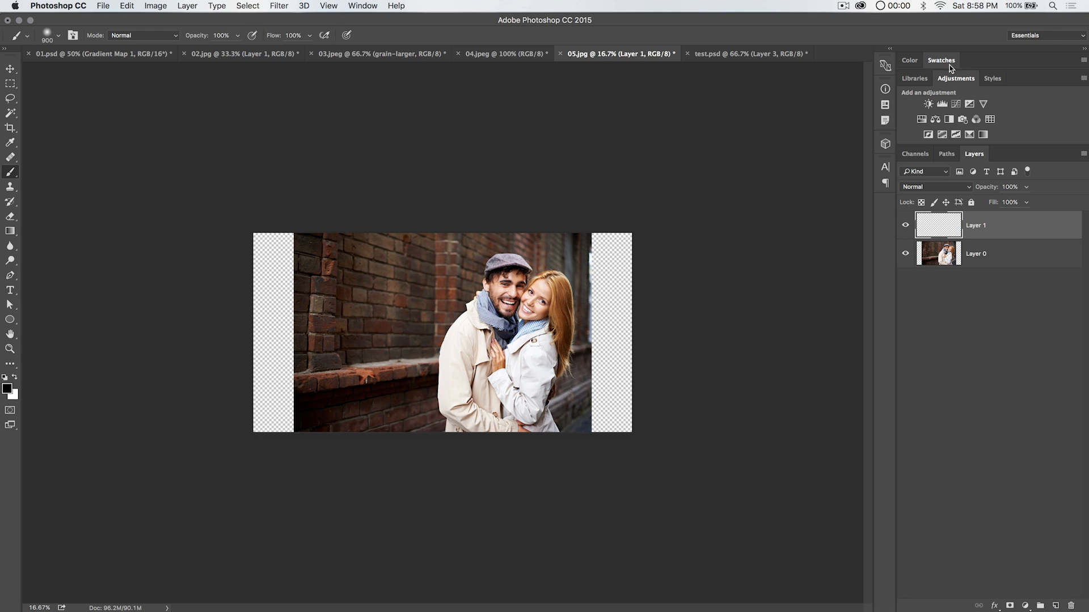
{"action": "right_click", "coordinate": [906, 63]}
{"action": "left_click", "coordinate": [937, 57]}
{"action": "left_click", "coordinate": [937, 57]}
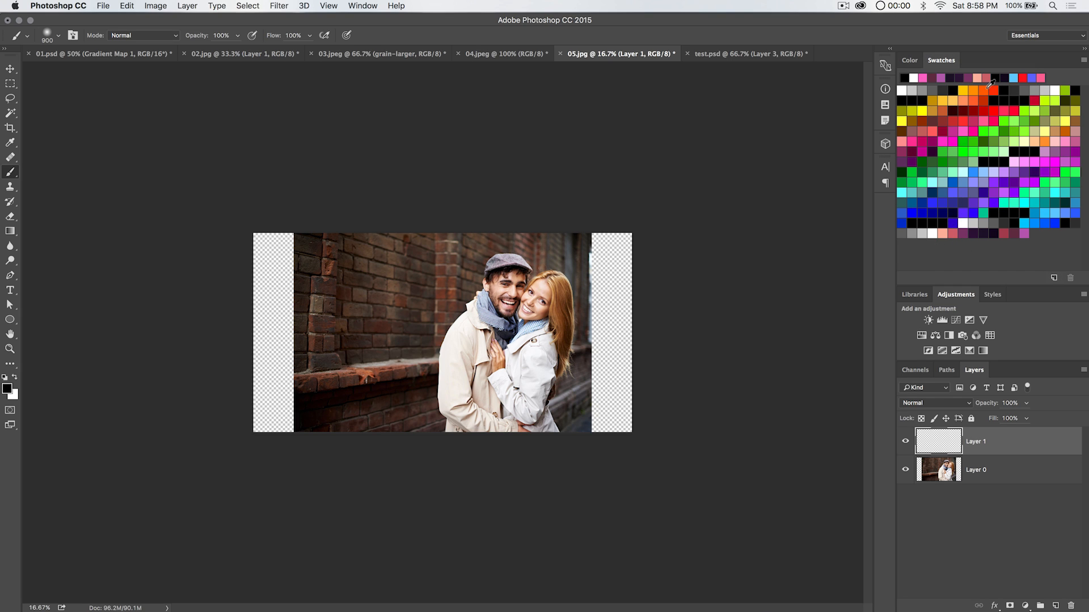
{"action": "left_click", "coordinate": [941, 109]}
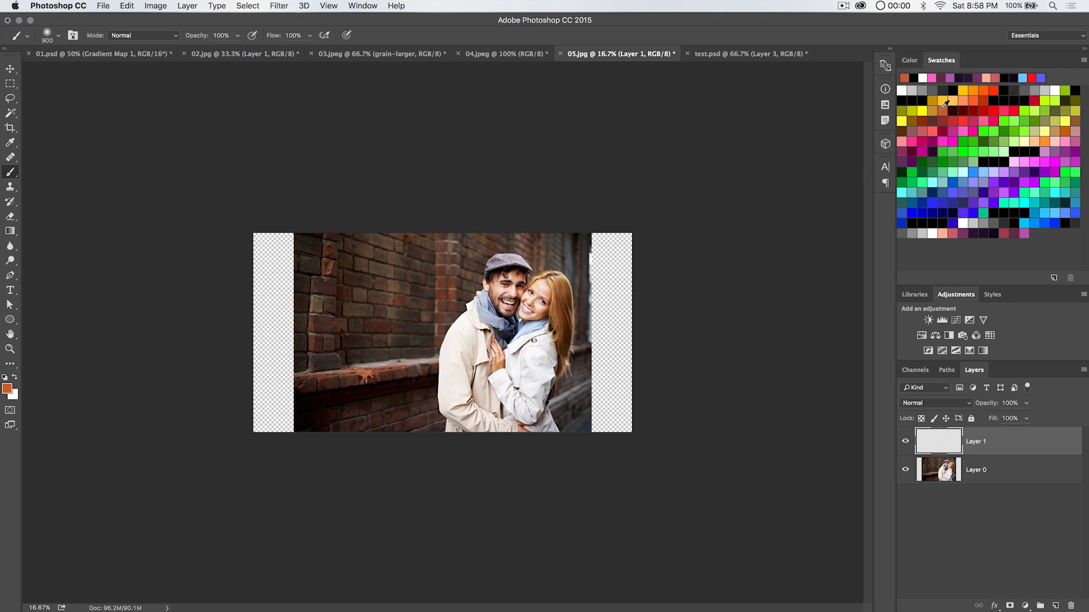
- Paint a straight, soft vertical orange stroke along the right and left edges of the photo on Layer 1
{"action": "left_click", "coordinate": [590, 233]}
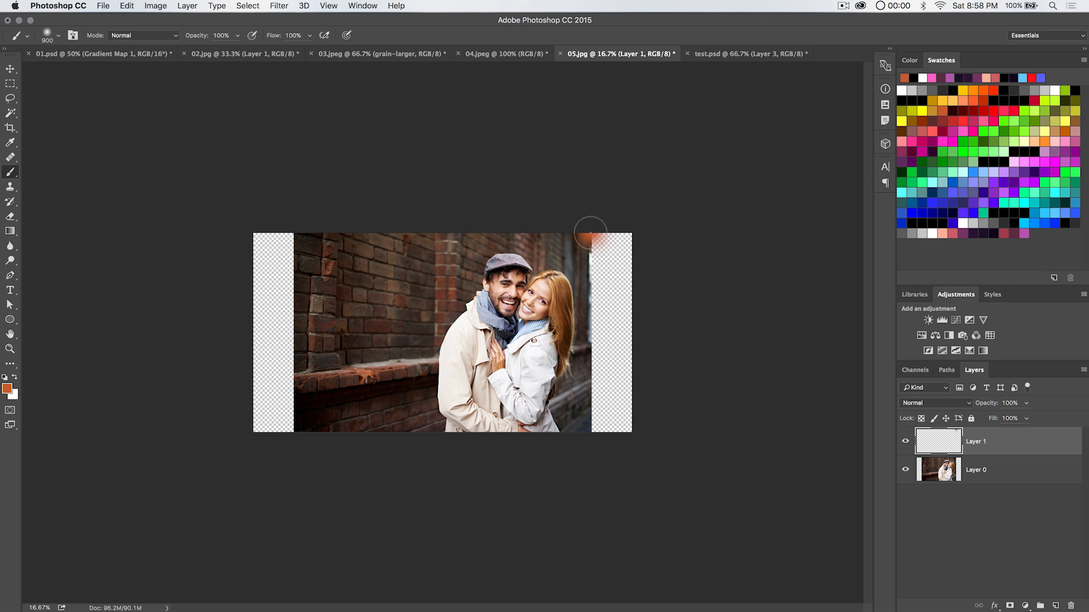
{"action": "left_click", "coordinate": [590, 435], "text": "shift"}
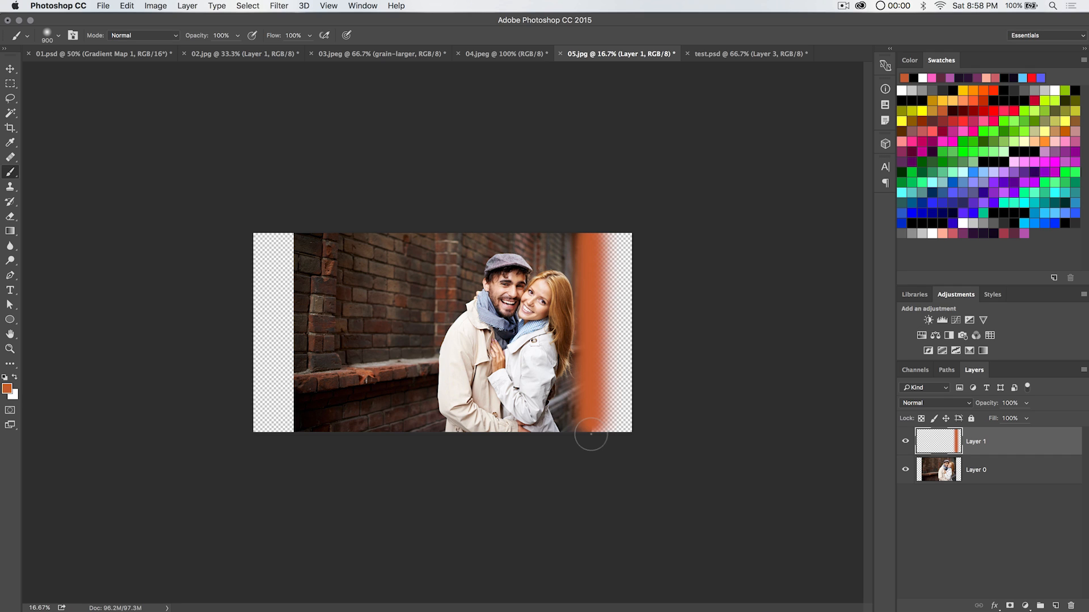
{"action": "left_click", "coordinate": [293, 435]}
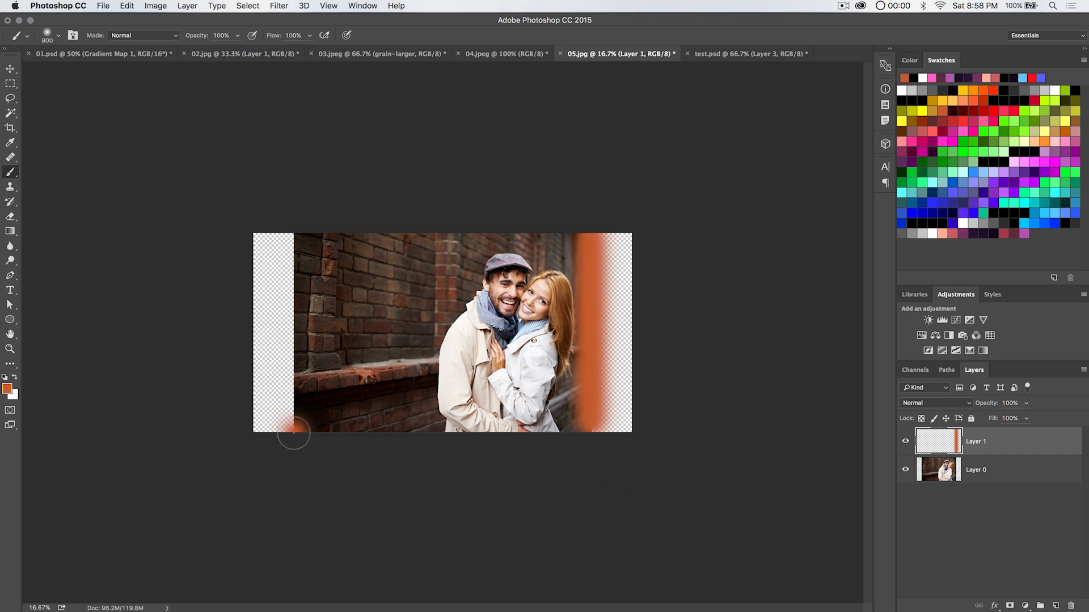
{"action": "left_click", "coordinate": [292, 233], "text": "shift"}
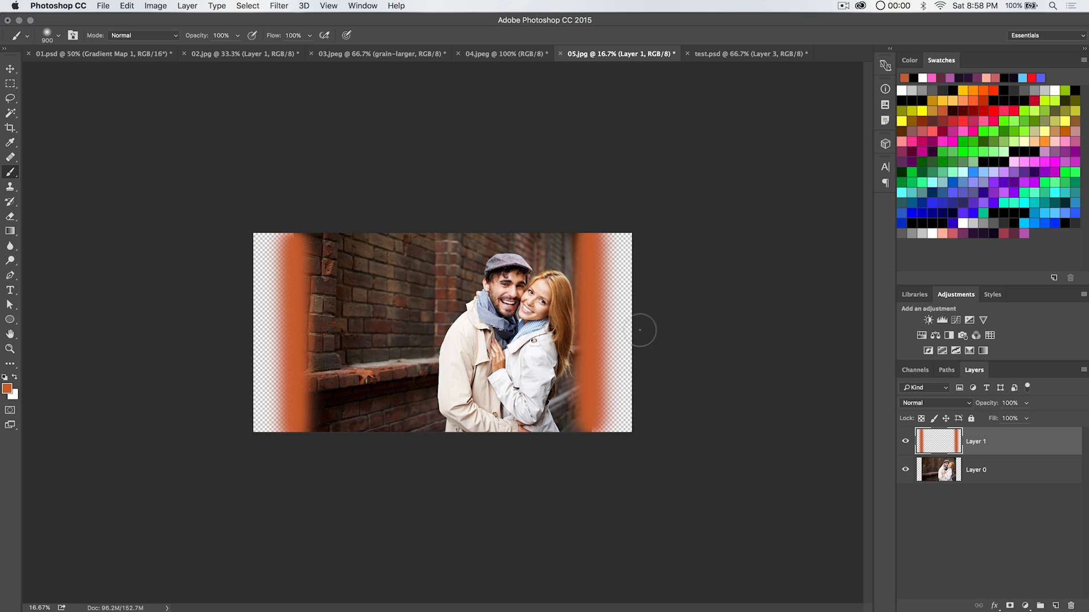
- Examine how the soft edge of the right orange stroke fades into the transparent canvas area
{"action": "key", "text": "z"}
{"action": "left_click", "coordinate": [628, 367]}
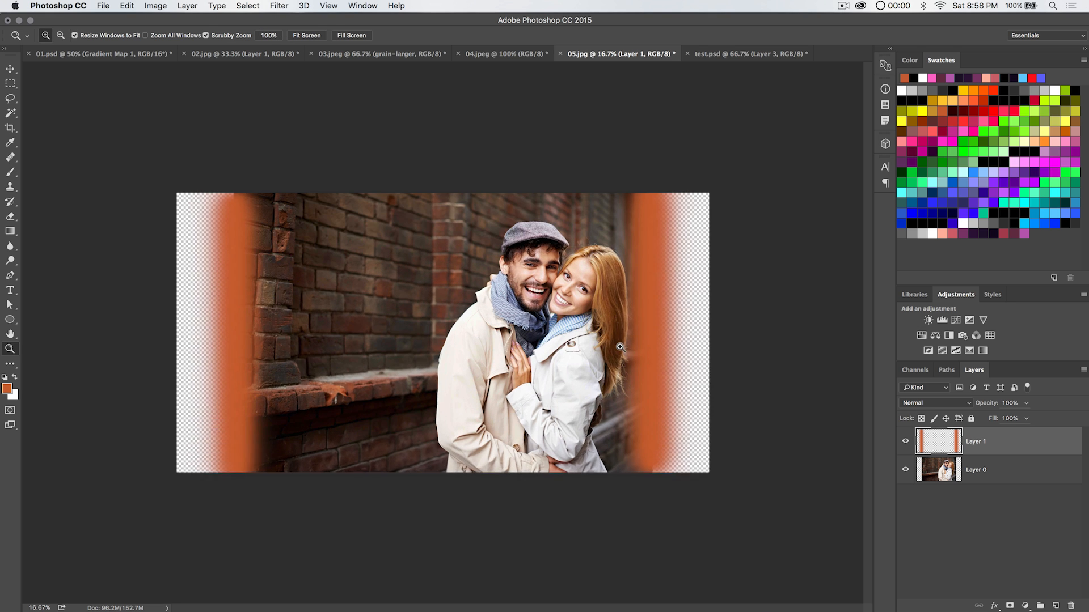
{"action": "left_click", "coordinate": [677, 362]}
{"action": "left_click", "coordinate": [717, 362]}
{"action": "left_click_drag", "start_coordinate": [775, 368], "coordinate": [622, 370]}
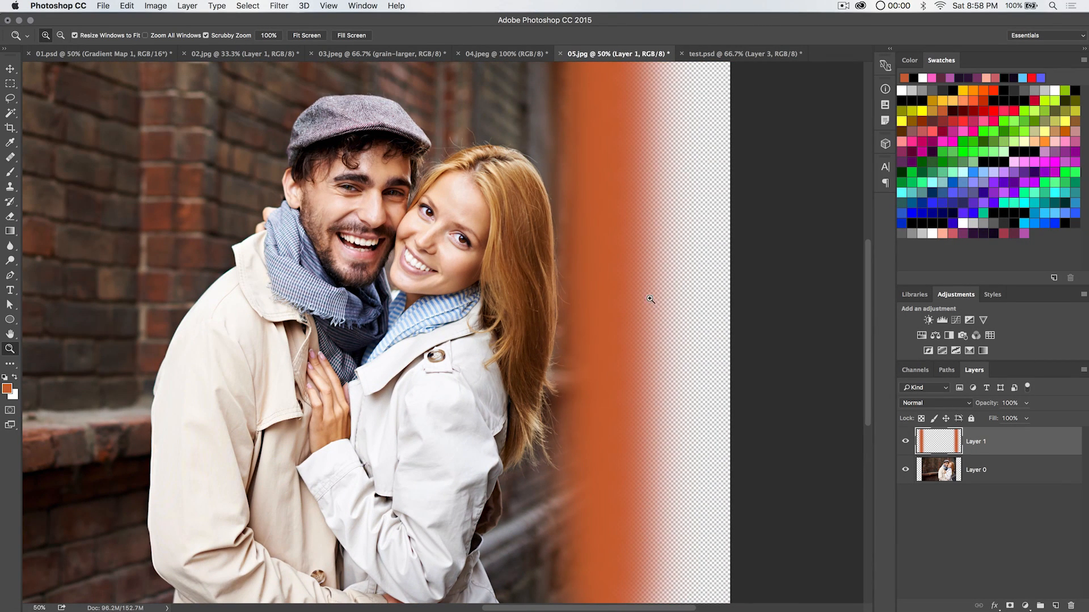
{"action": "key", "text": "super+minus"}
{"action": "key", "text": "super+minus"}
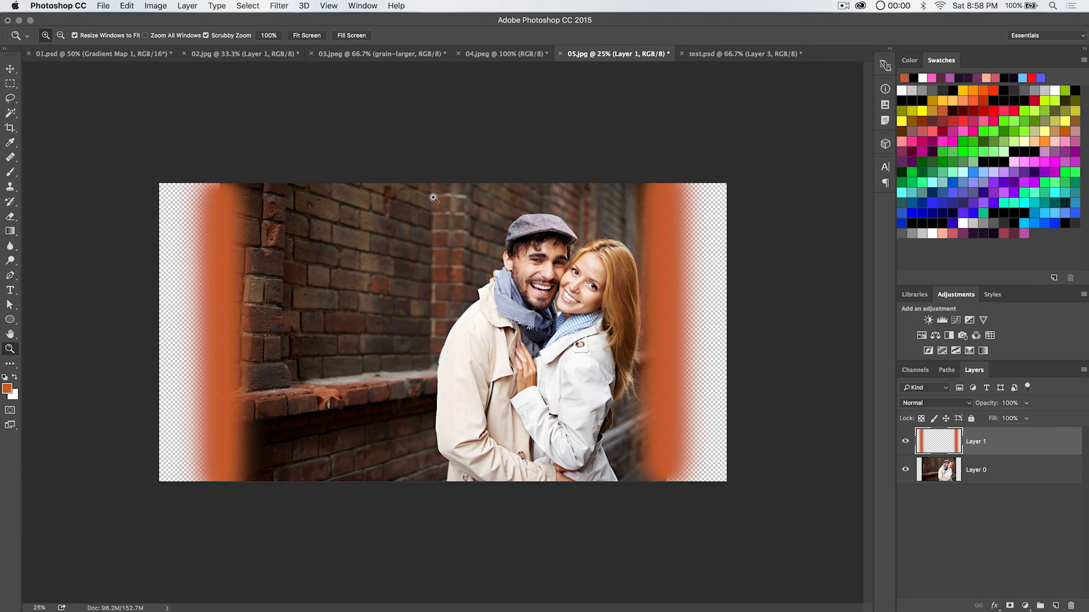
- Trim the canvas based on transparent pixels at the top, bottom, left and right
{"action": "left_click", "coordinate": [156, 6]}
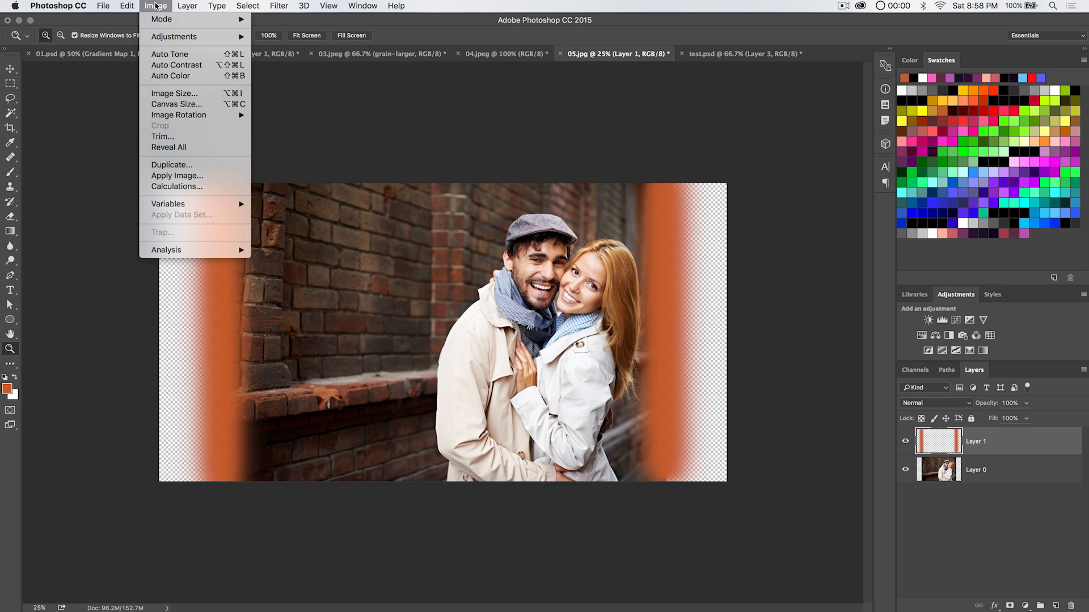
{"action": "left_click", "coordinate": [163, 137]}
{"action": "left_click_drag", "start_coordinate": [494, 230], "coordinate": [492, 181]}
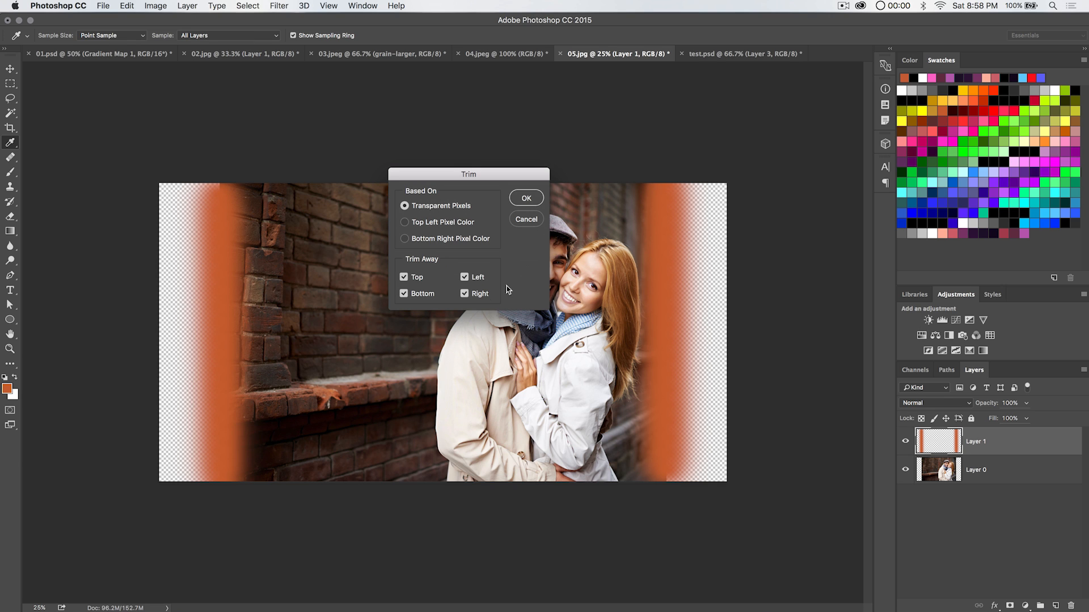
{"action": "left_click", "coordinate": [537, 200]}
- Examine the trimmed right canvas edge beside the orange stroke up close at 200%, and return to the full image at 25%
{"action": "key", "text": "z"}
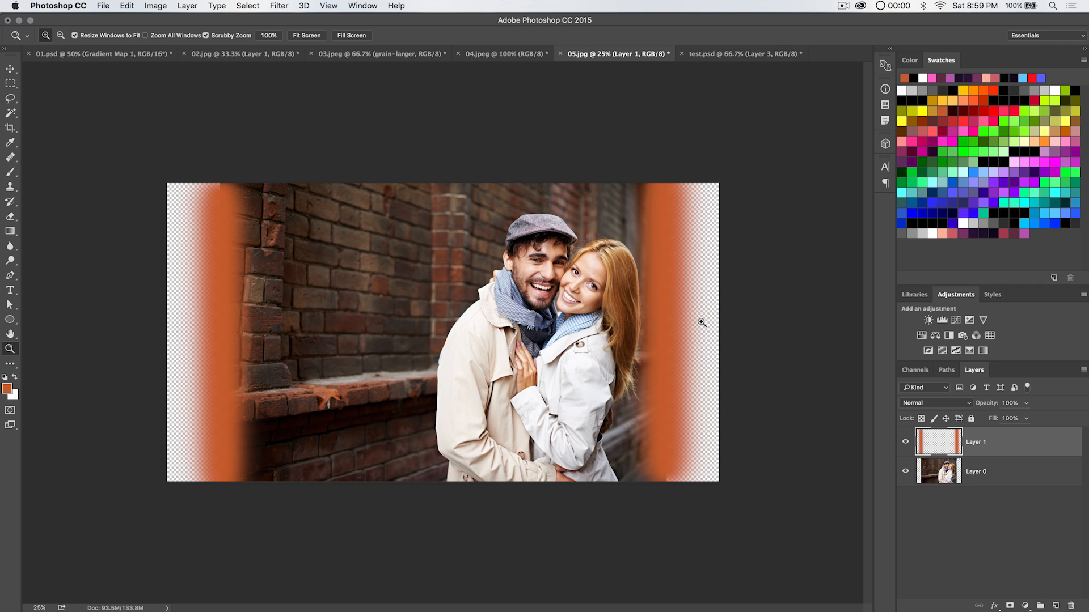
{"action": "mouse_move", "coordinate": [701, 322]}
{"action": "left_mouse_down"}
{"action": "mouse_move", "coordinate": [786, 315]}
{"action": "mouse_move", "coordinate": [630, 334]}
{"action": "mouse_move", "coordinate": [683, 318]}
{"action": "left_mouse_up"}
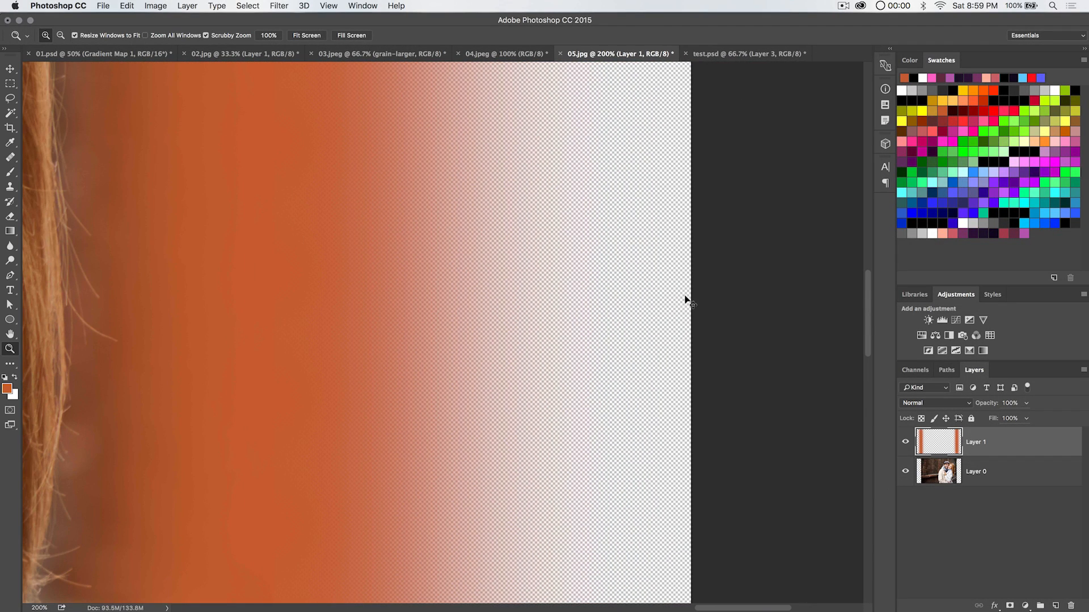
{"action": "key", "text": "super+1"}
{"action": "key", "text": "super+minus"}
{"action": "key", "text": "super+minus"}
{"action": "key", "text": "super+minus"}
{"action": "key", "text": "super+minus"}
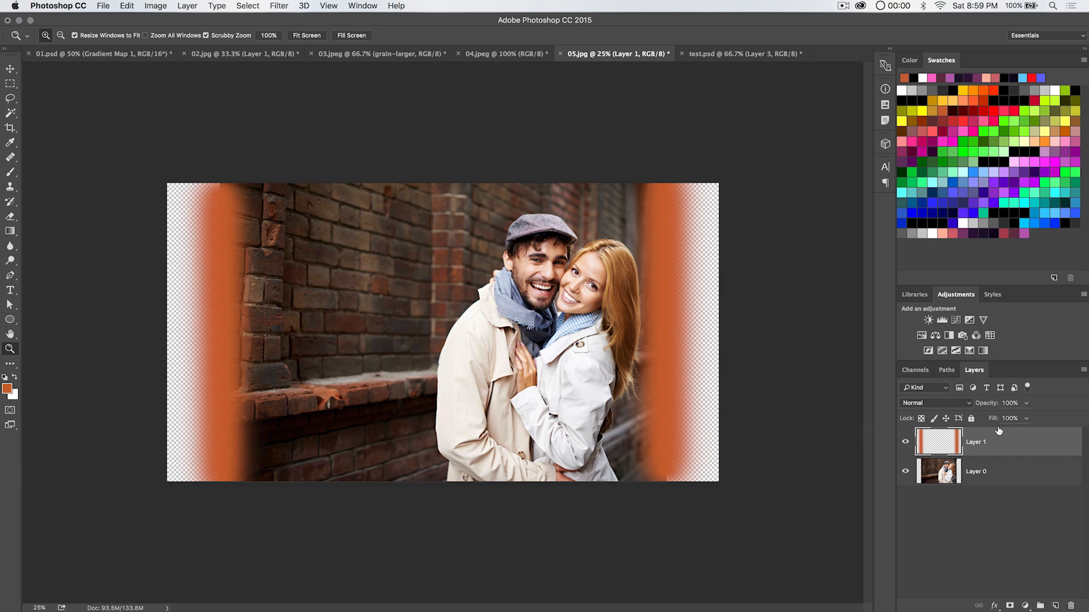
- Delete the painted Layer 1 and trim the remaining transparent pixels from all four sides of the photo
{"action": "key", "text": "BackSpace"}
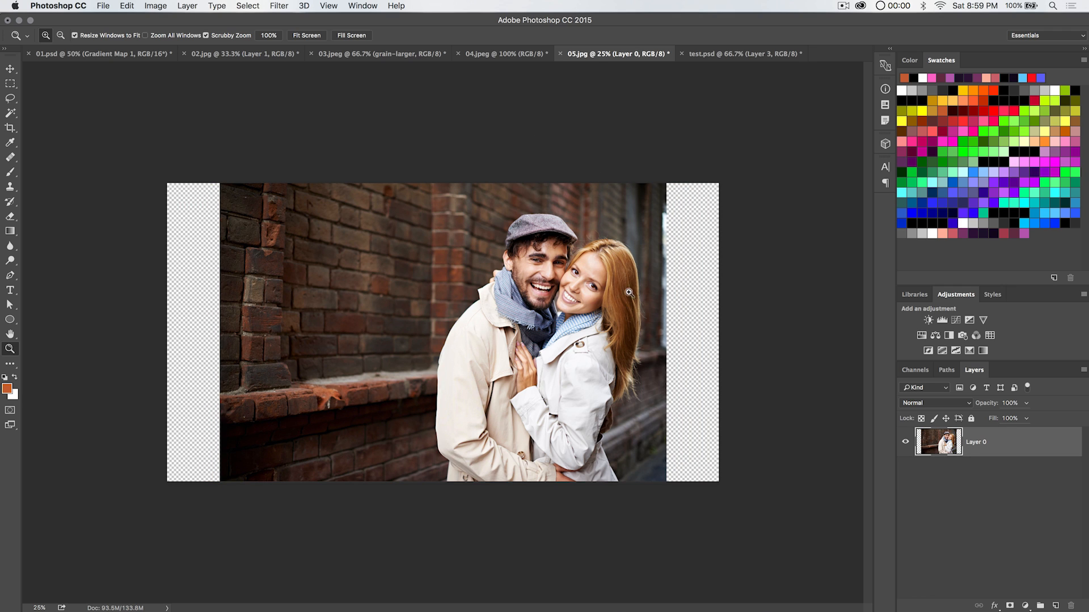
{"action": "left_click", "coordinate": [157, 7]}
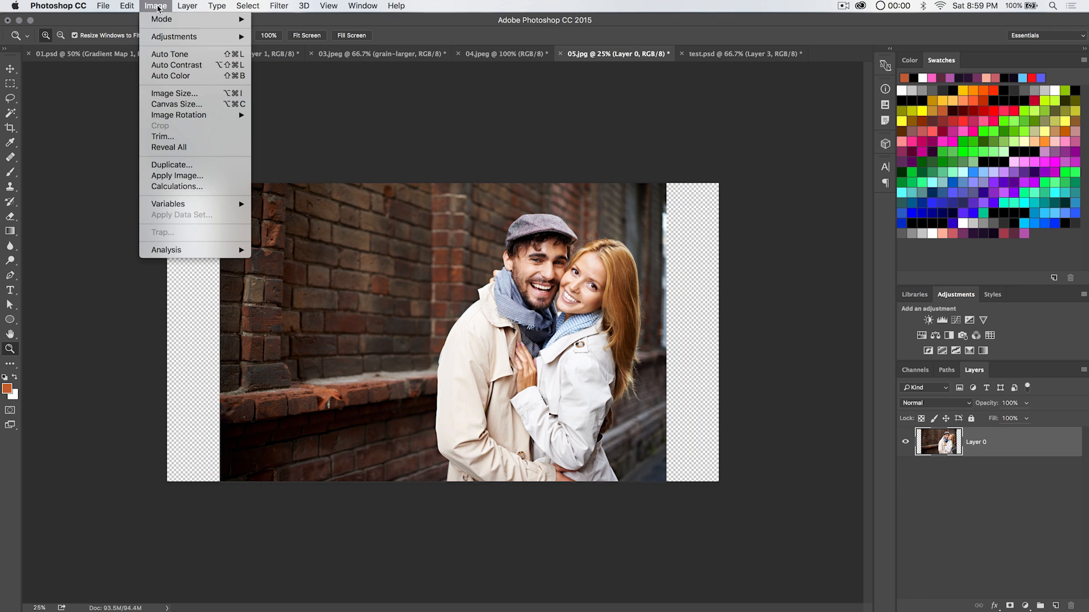
{"action": "left_click", "coordinate": [163, 136]}
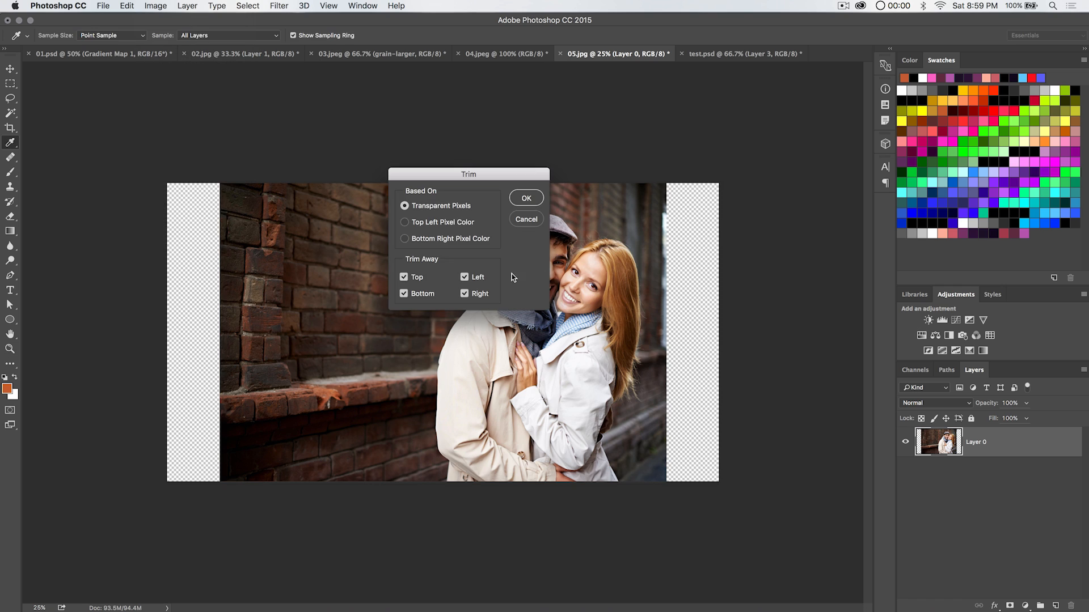
{"action": "left_click", "coordinate": [522, 196]}
{"action": "key", "text": "z"}
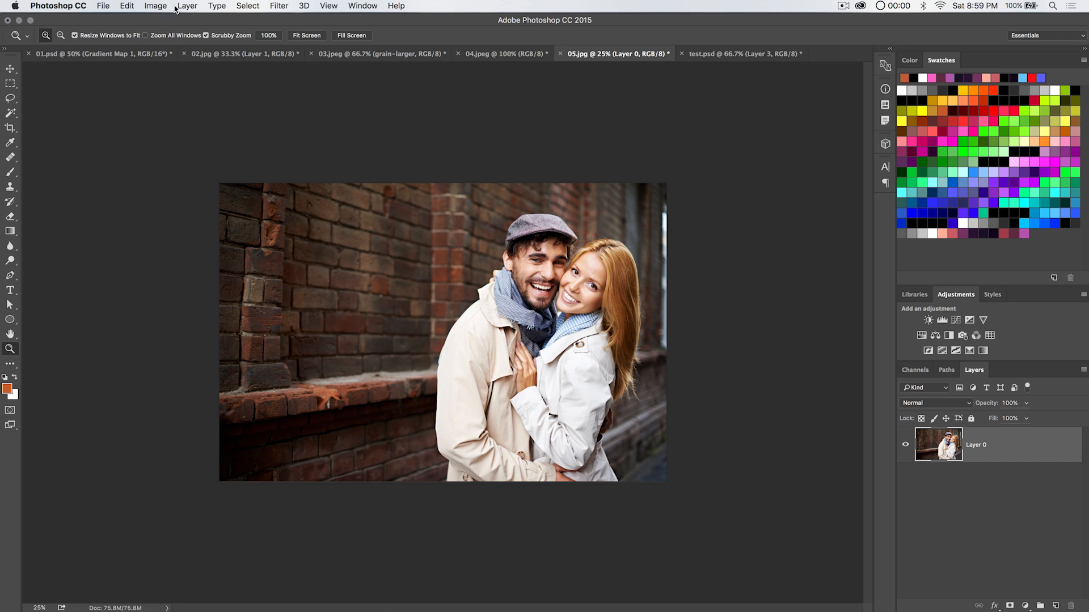
- Switch to the Move tool and run Reveal All on the trimmed photo
{"action": "left_click", "coordinate": [14, 67]}
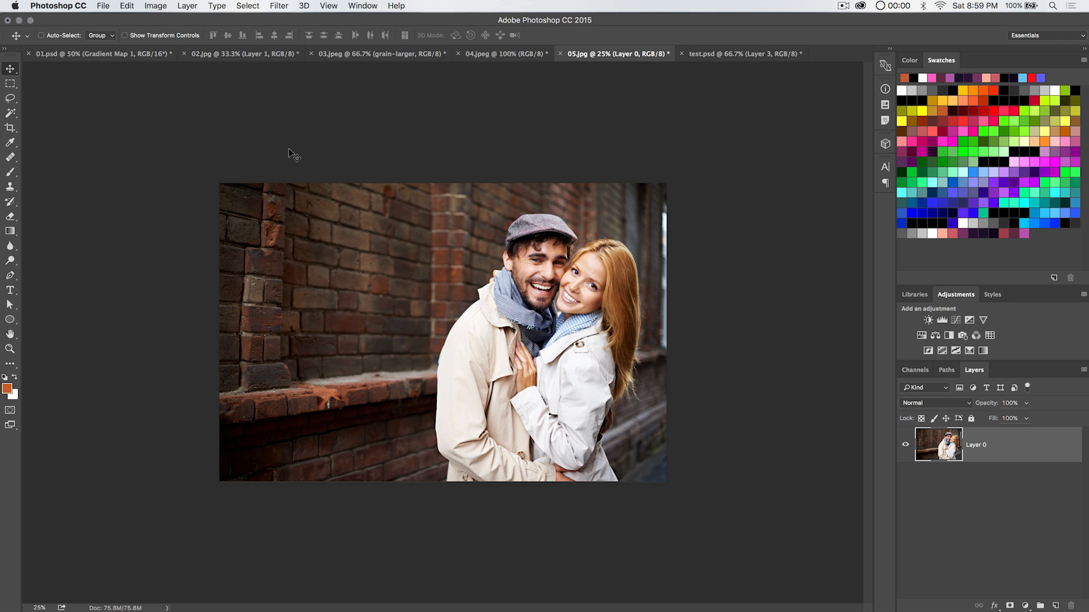
{"action": "left_click", "coordinate": [156, 6]}
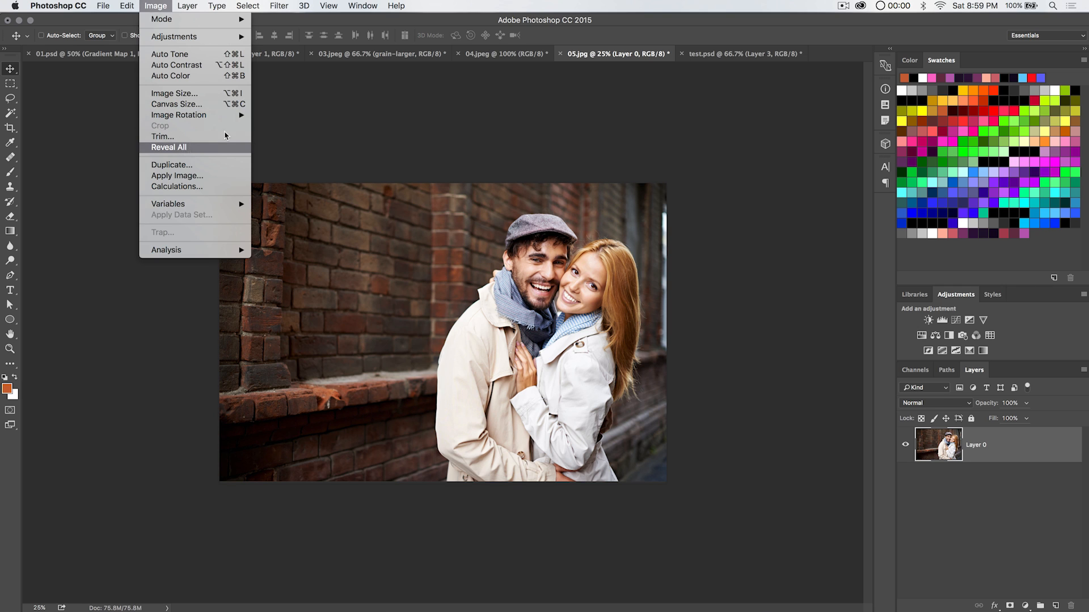
{"action": "left_click", "coordinate": [224, 147]}
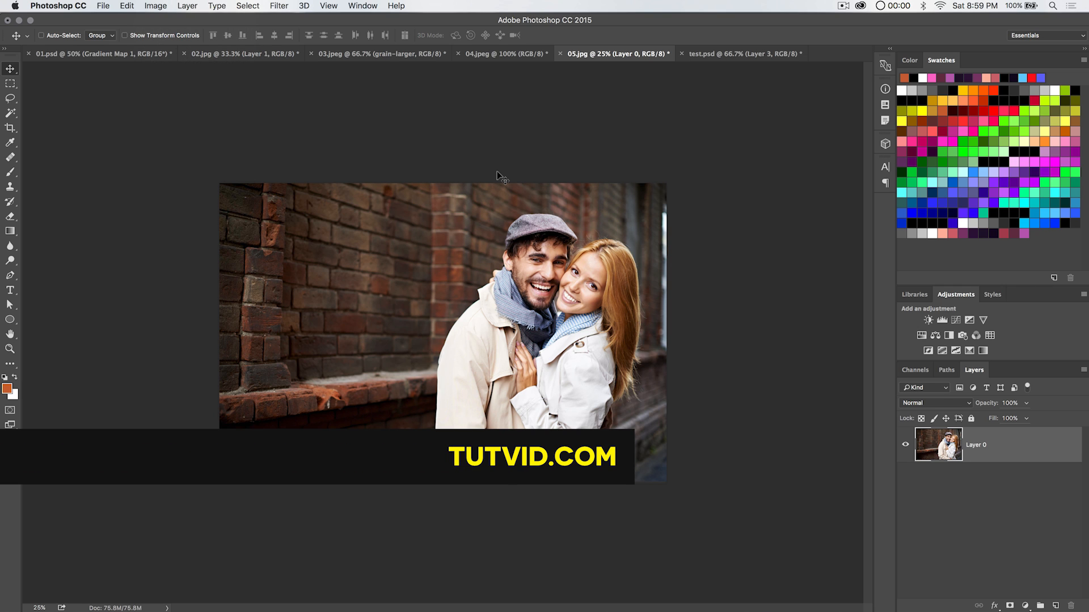